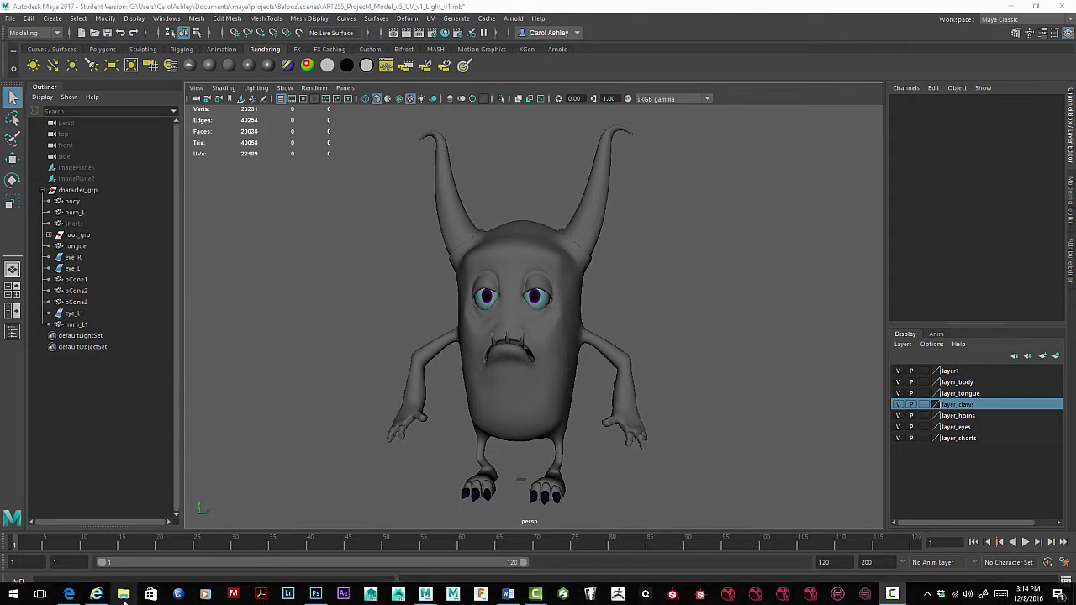
Browse the project's sourceimages folder in File Explorer, then return to the Maya scene.
left_click(176, 593)
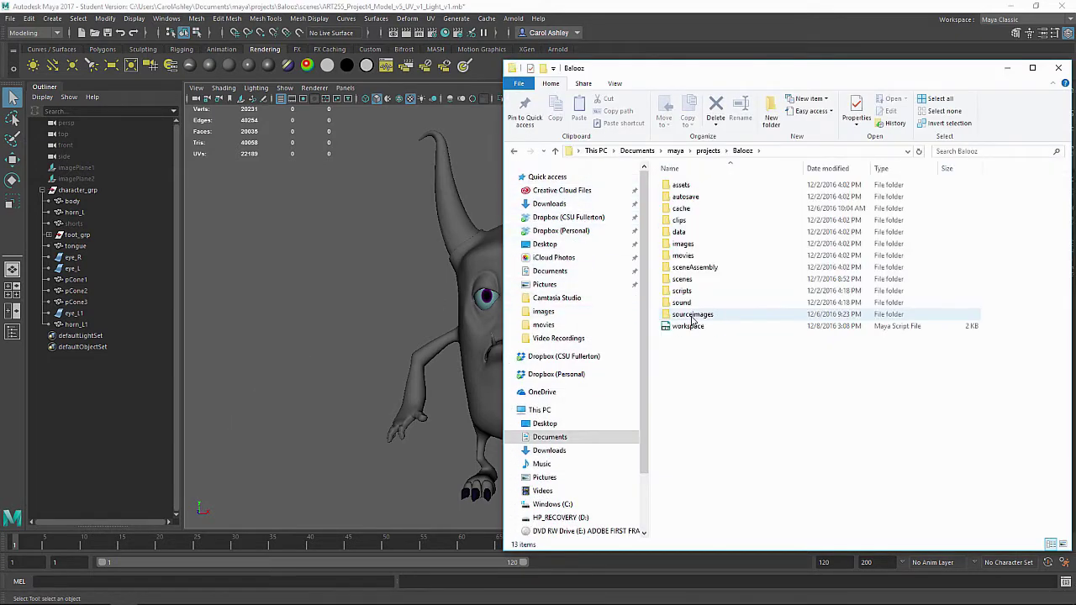
double_click(691, 313)
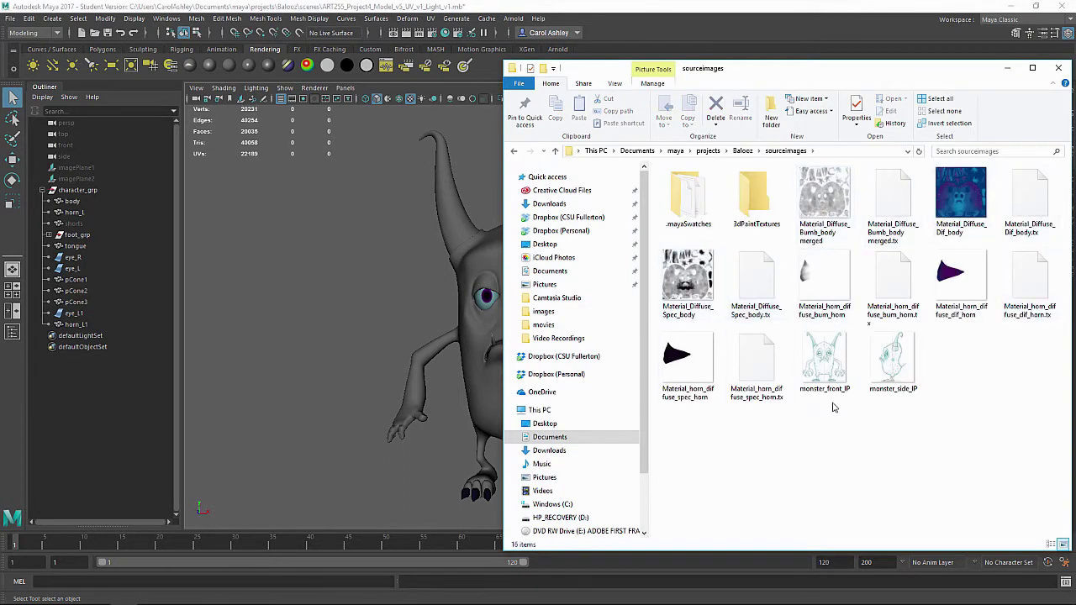
left_click(449, 301)
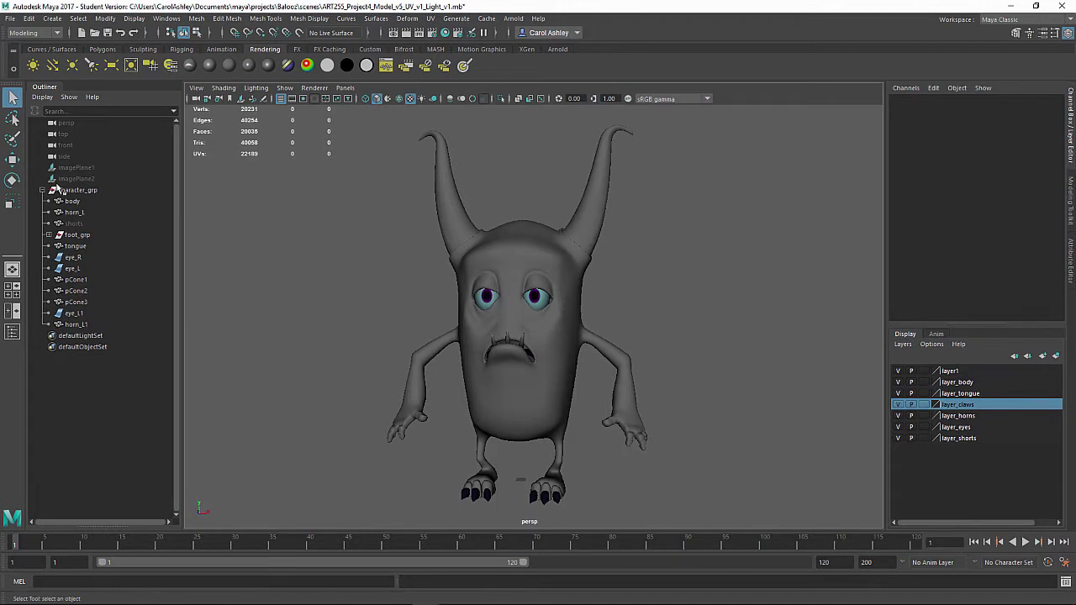
Set character_grp's Scale X, Y and Z from 50 to 1.
left_click(82, 192)
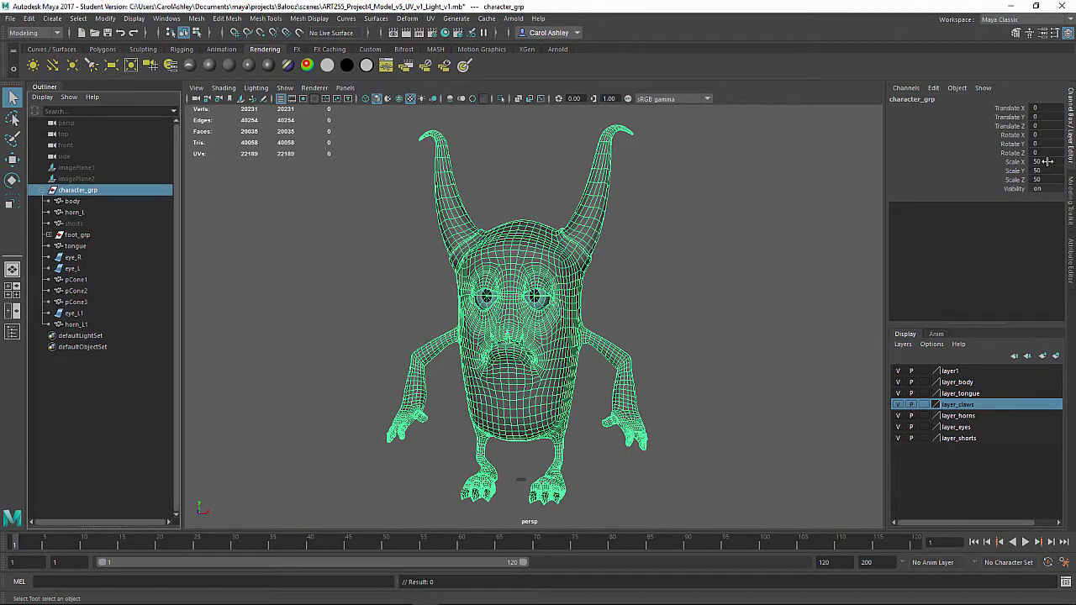
left_click_drag(1047, 161, 1047, 180)
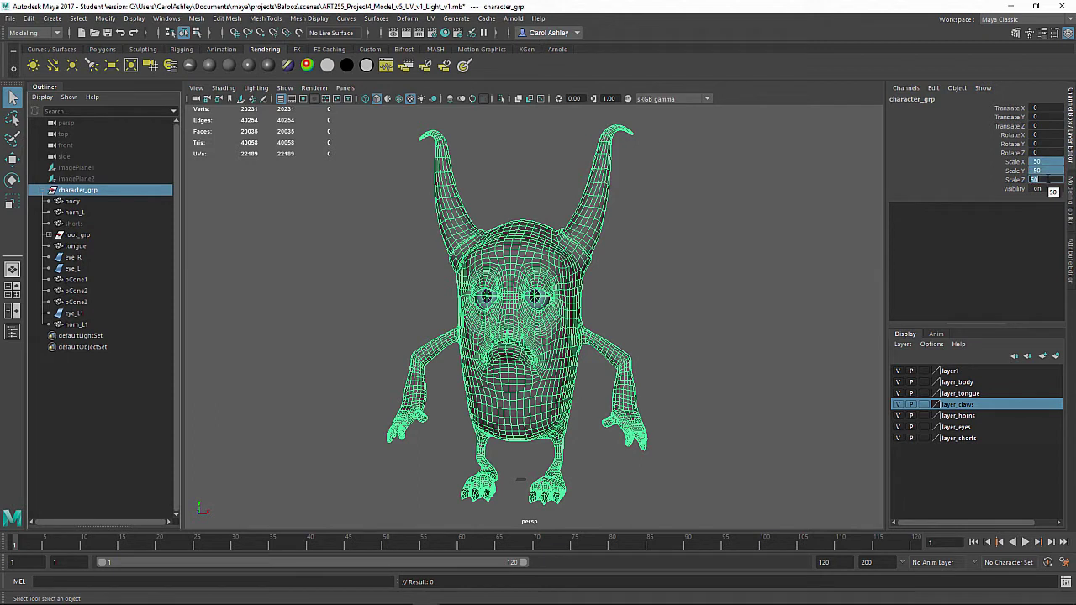
type("1")
key("Return")
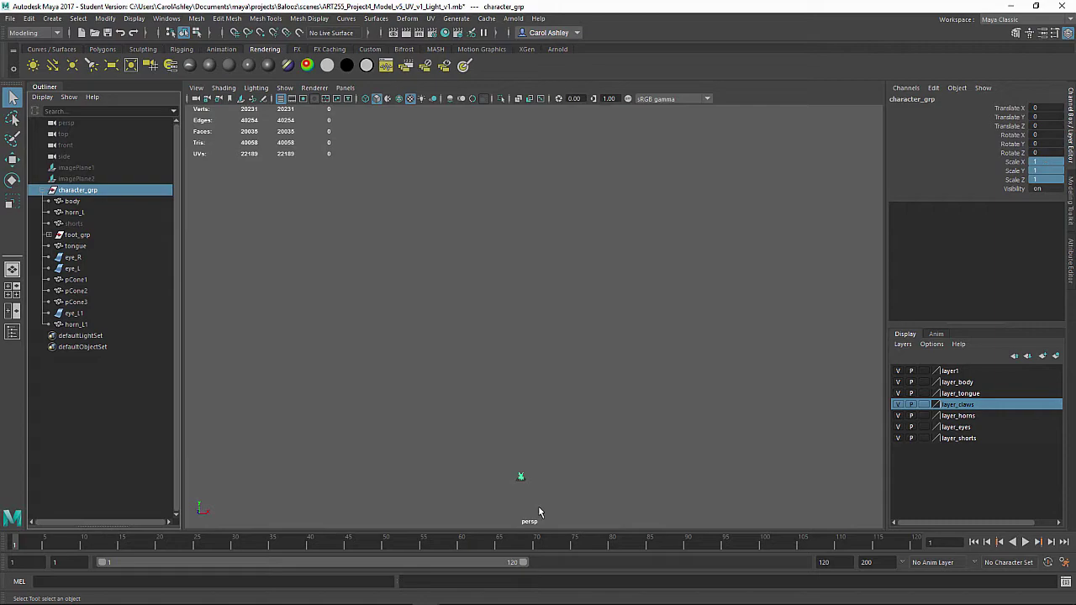
Frame the shrunken monster's body and dolly out so the whole character is visible.
left_click(522, 480)
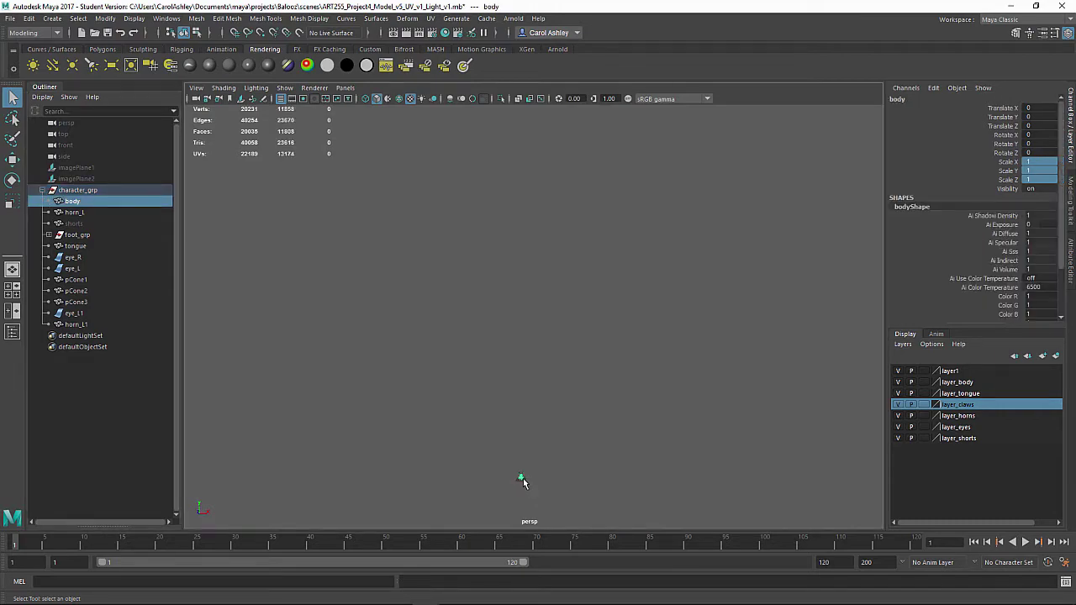
key("f")
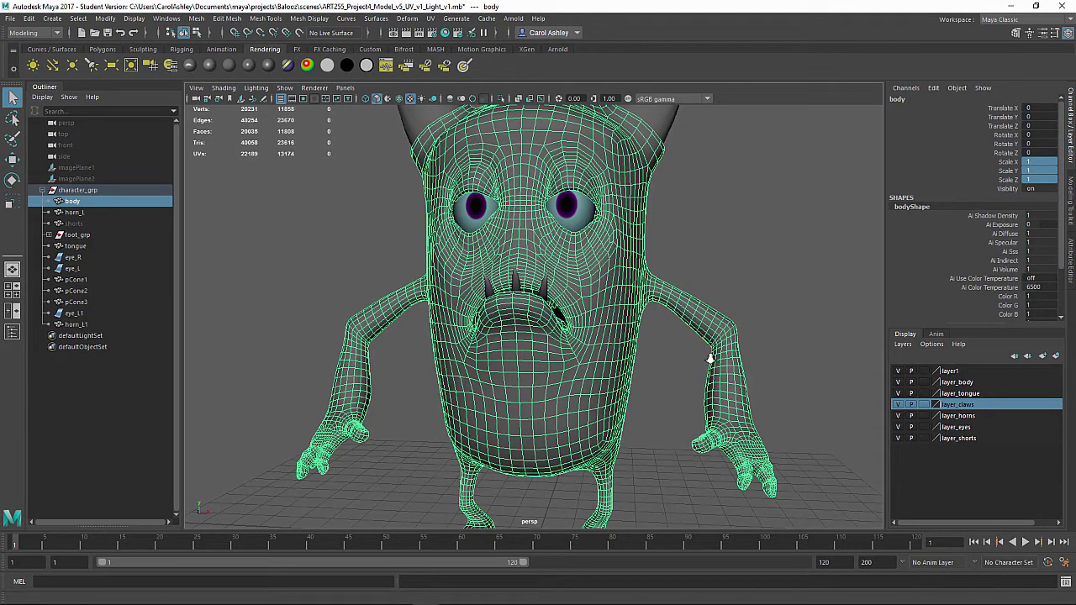
scroll(706, 358, "down", 4)
left_click_drag(693, 309, 689, 315, "alt")
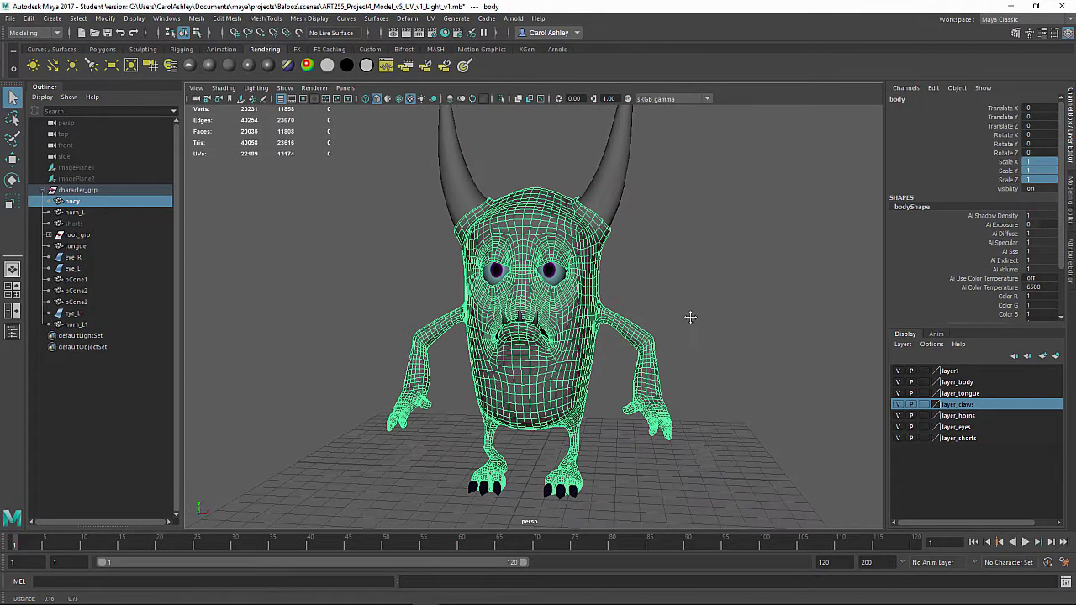
From the body's right-click menu, bring up Assign New Material and filter it to the Arnold category.
right_click(569, 314)
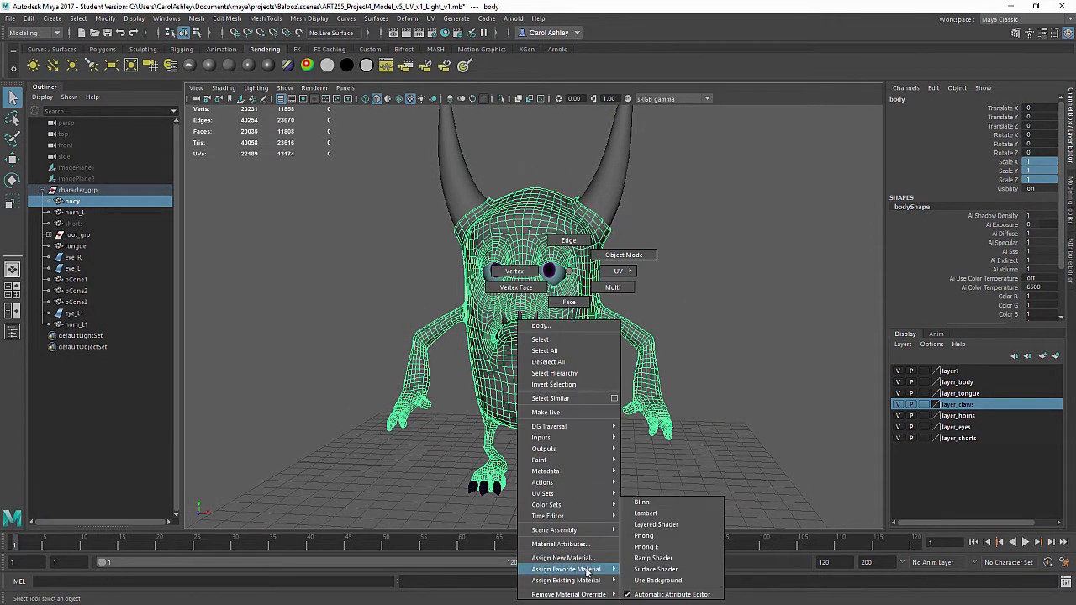
left_click(579, 559)
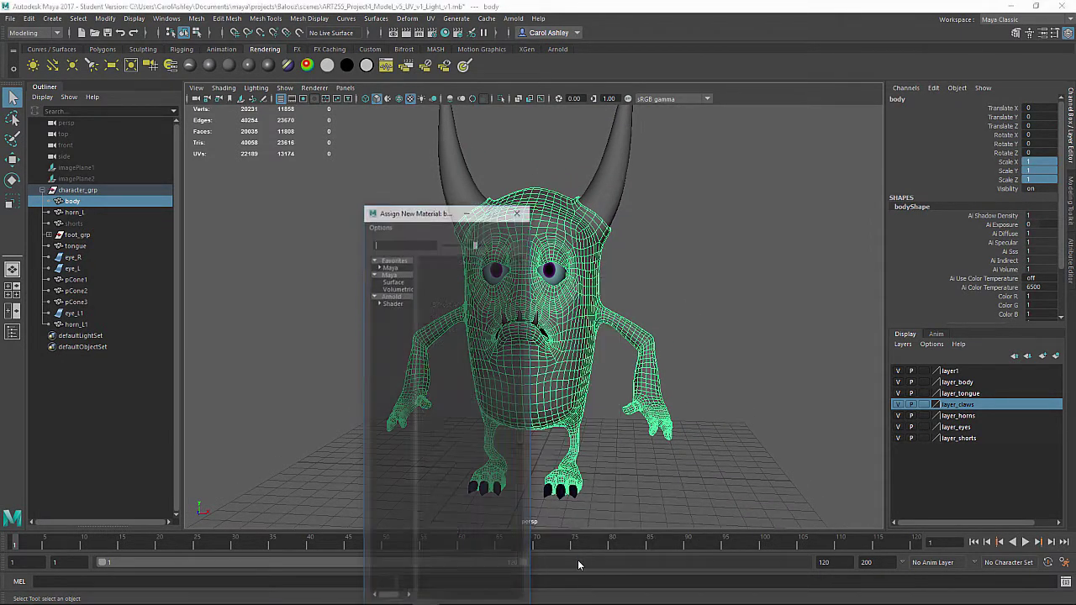
left_click_drag(411, 213, 366, 84)
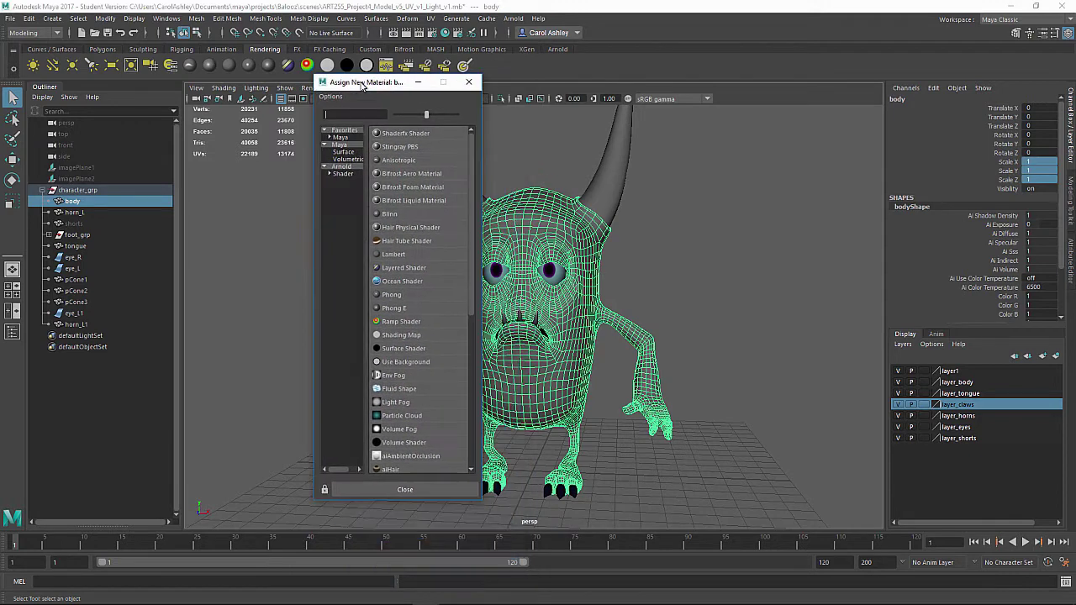
left_click(339, 167)
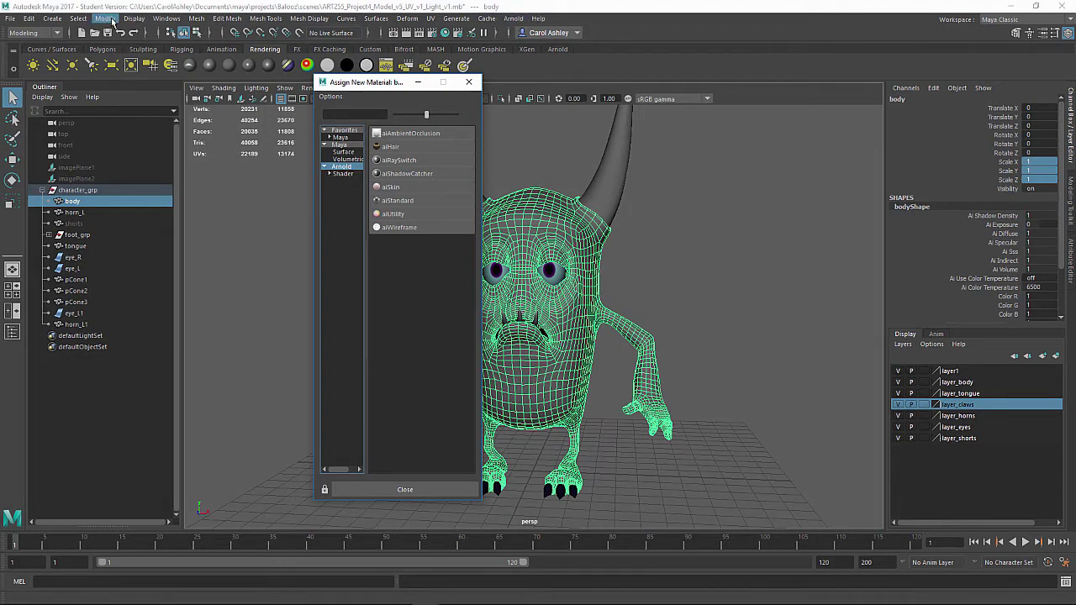
Confirm in the Plug-in Manager that mtoa.mll is loaded and set to auto load.
left_click(165, 20)
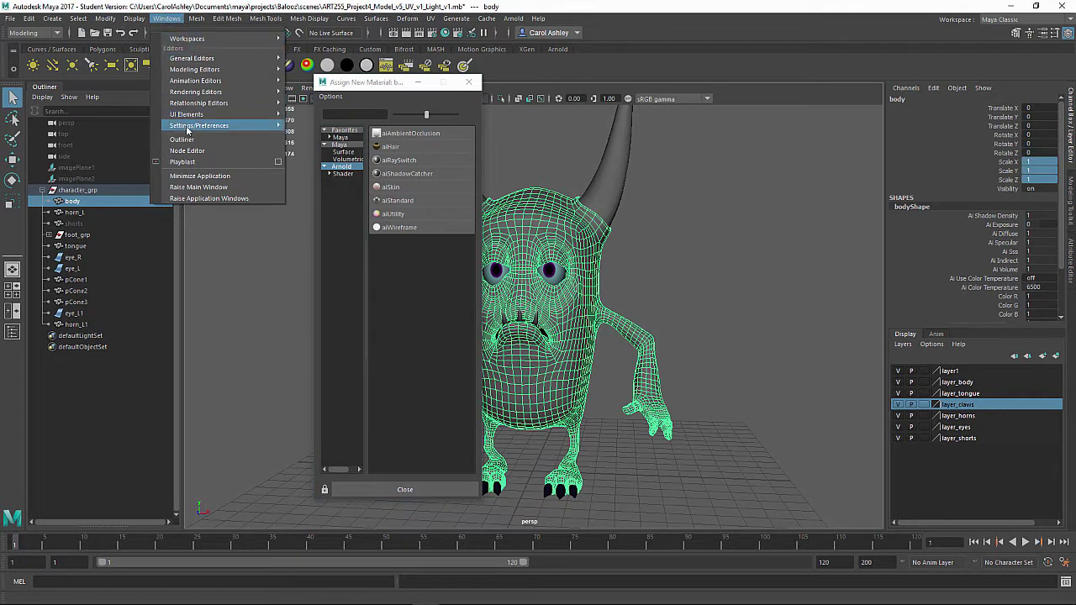
mouse_move(190, 128)
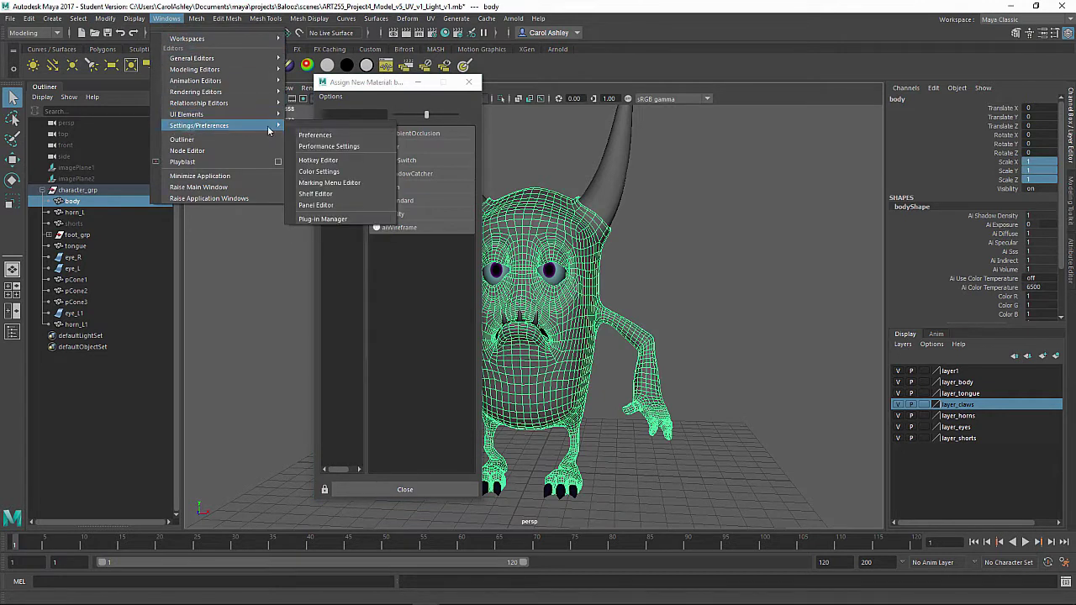
left_click(335, 219)
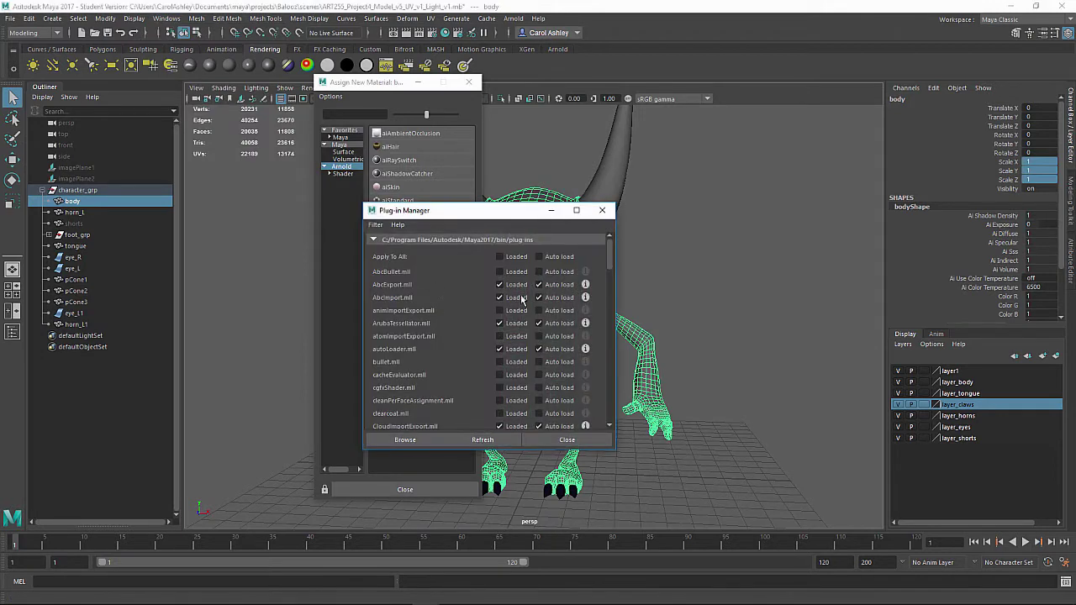
left_click_drag(607, 259, 605, 402)
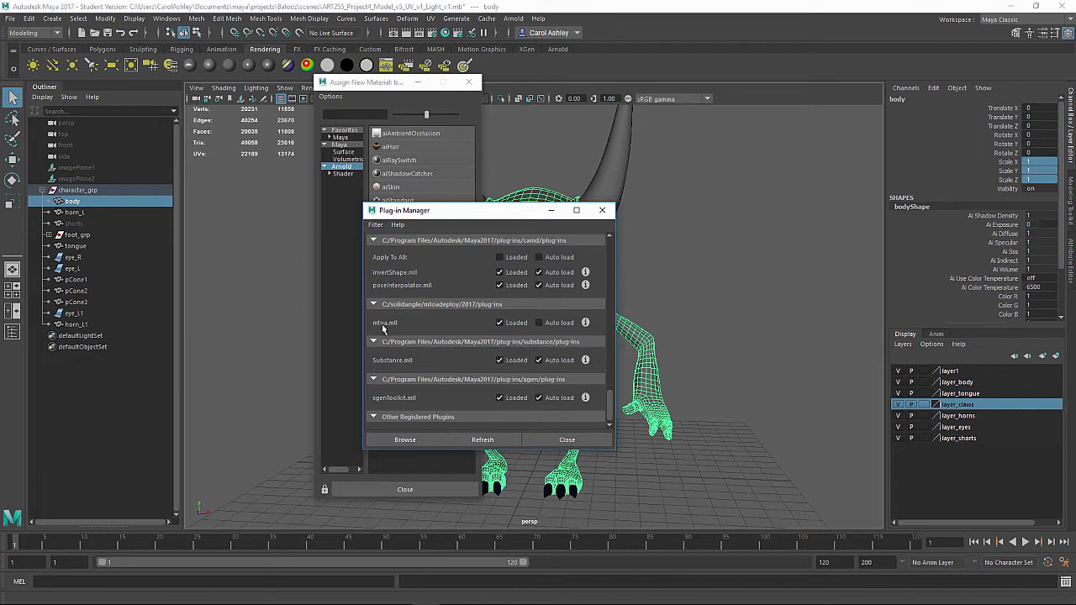
left_click(560, 441)
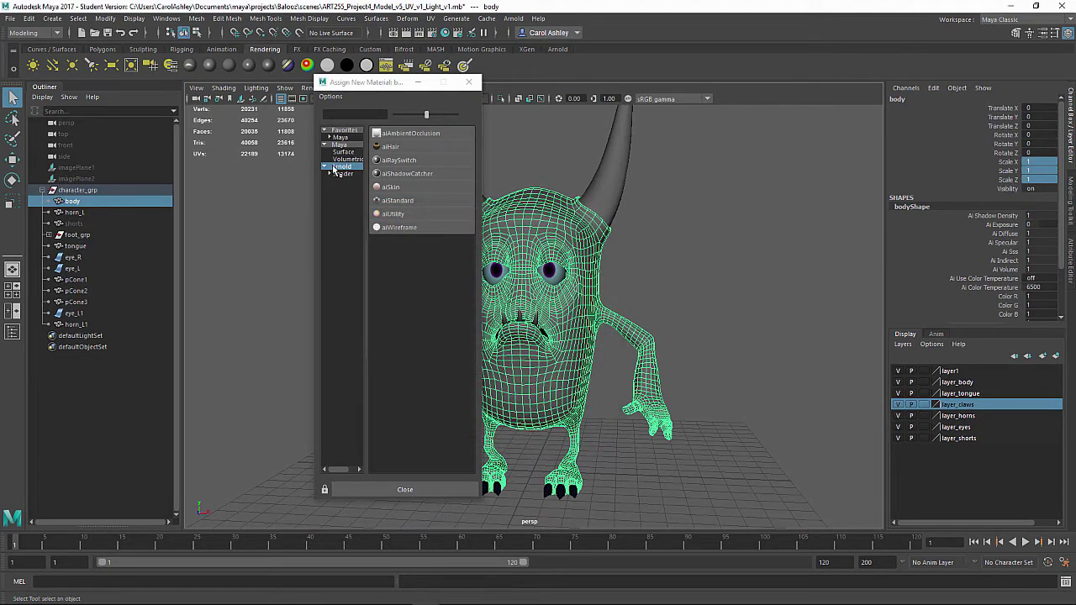
Assign an aiStandard shader to the body and rename aiStandard10 to aiStandard_body.
left_click(405, 202)
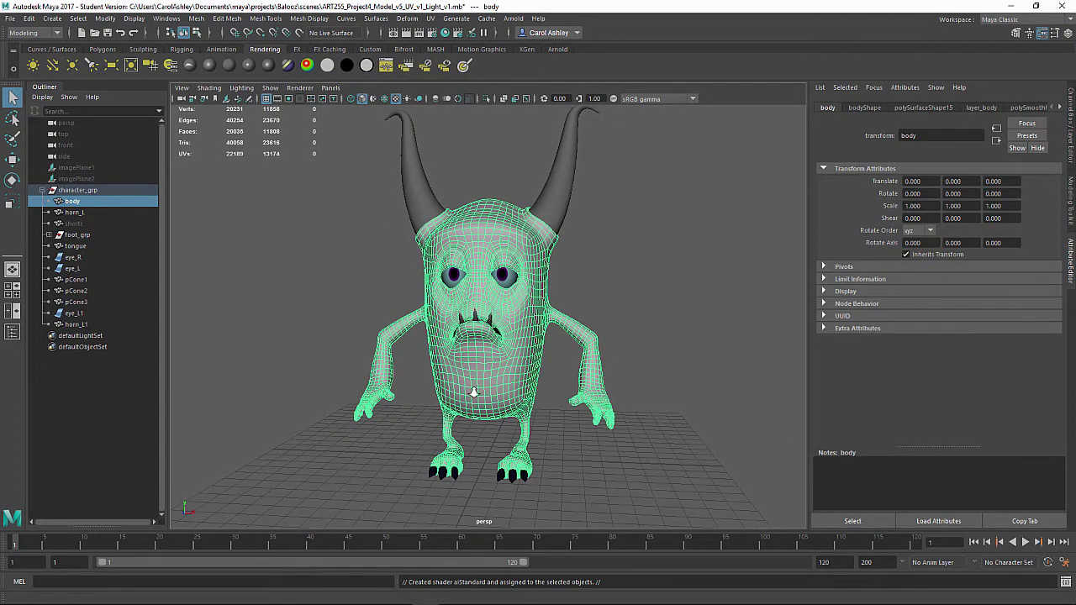
left_click_drag(474, 392, 539, 296, "alt")
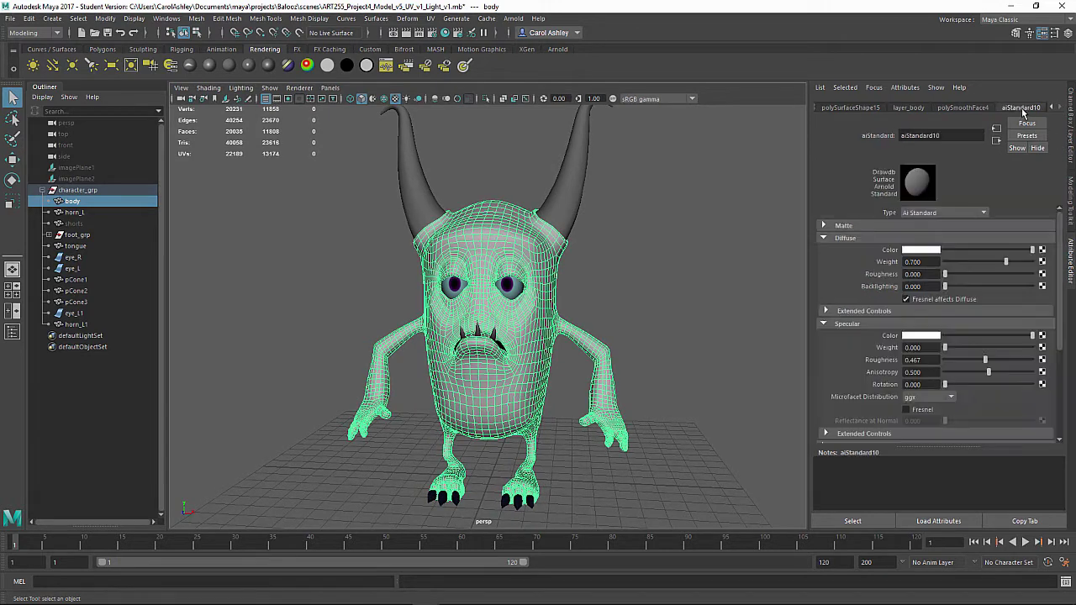
left_click(1026, 108)
key("Return")
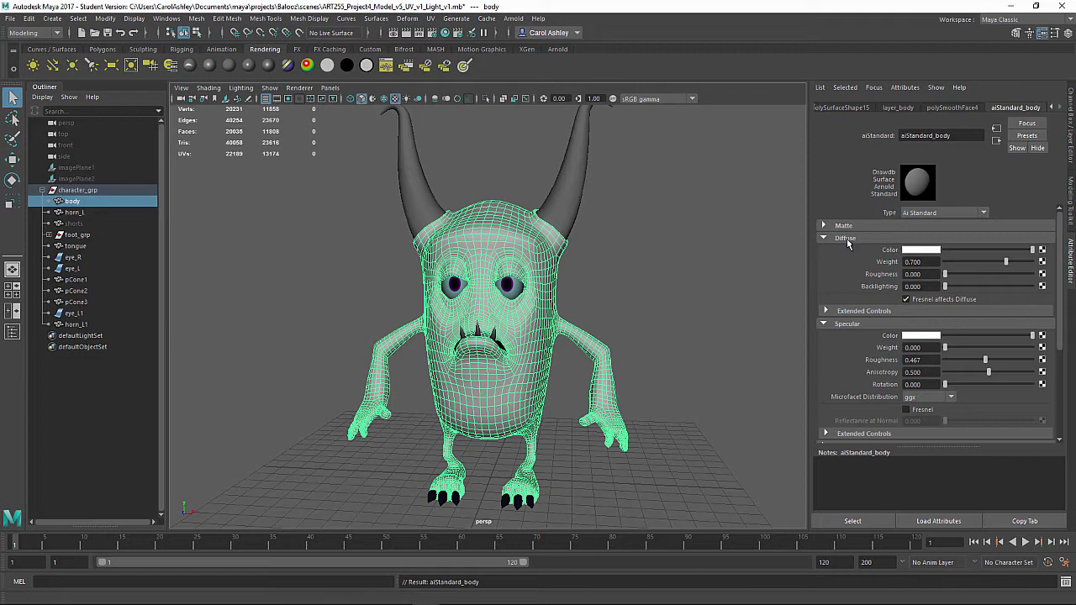
Map Material_Diffuse_Dif_body.png into aiStandard_body's diffuse colour and enable gamma-corrected viewport display.
left_click(1043, 251)
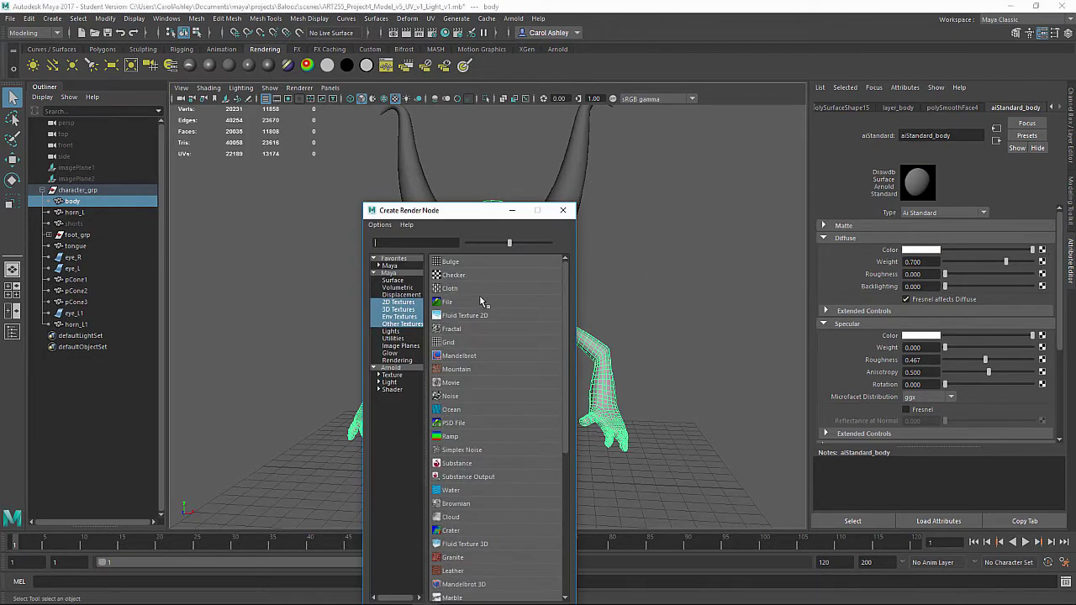
left_click(462, 302)
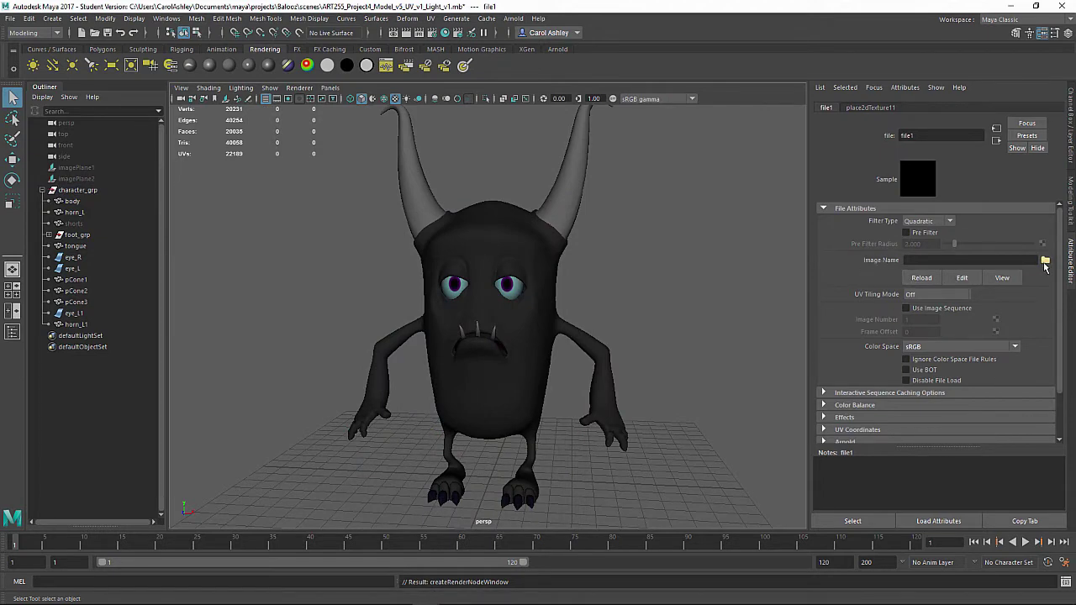
left_click(1045, 261)
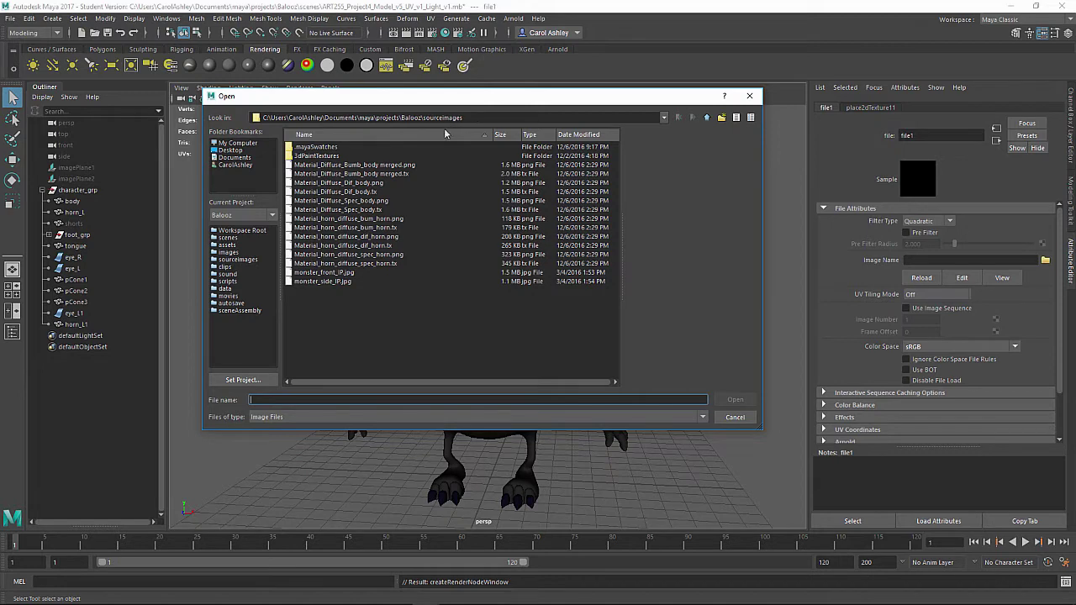
left_click(337, 182)
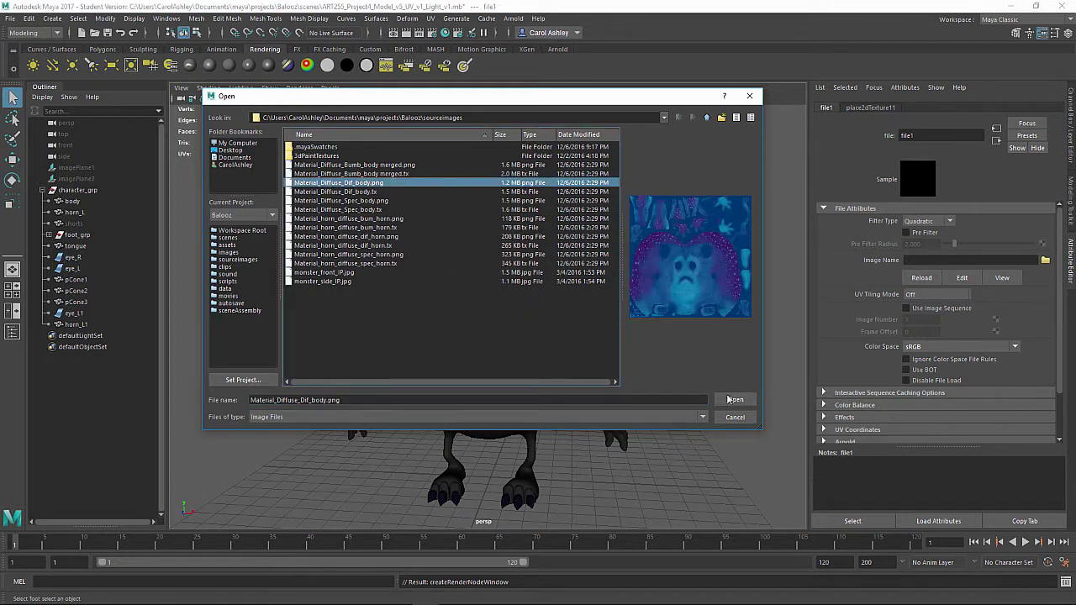
left_click(732, 400)
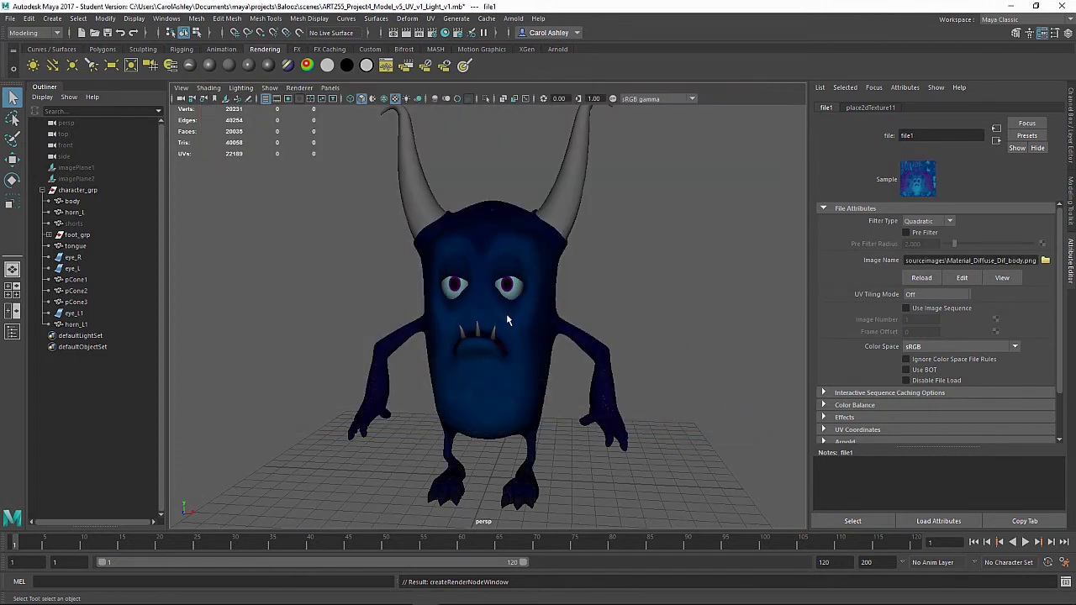
left_click(613, 98)
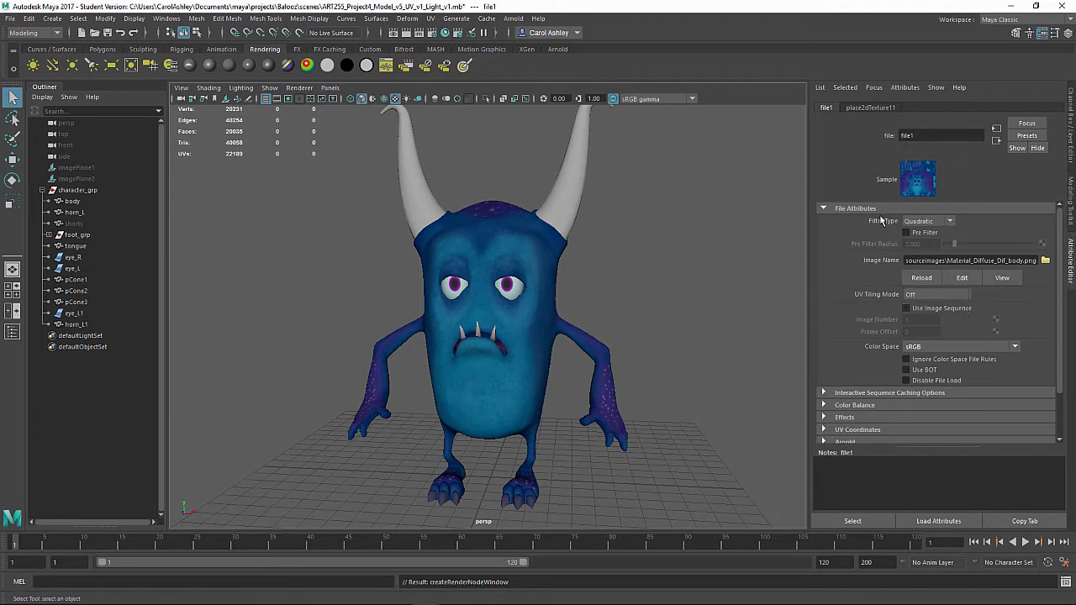
left_click(997, 140)
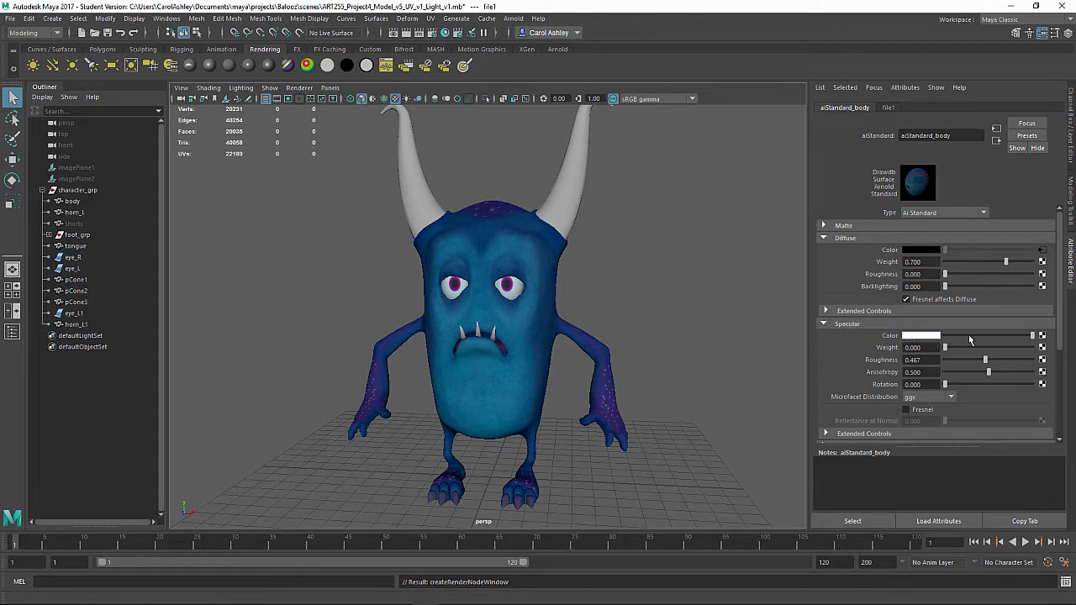
Connect a new file texture, file2, loading Material_Diffuse_Spec_body.png to Specular Color.
left_click(1043, 336)
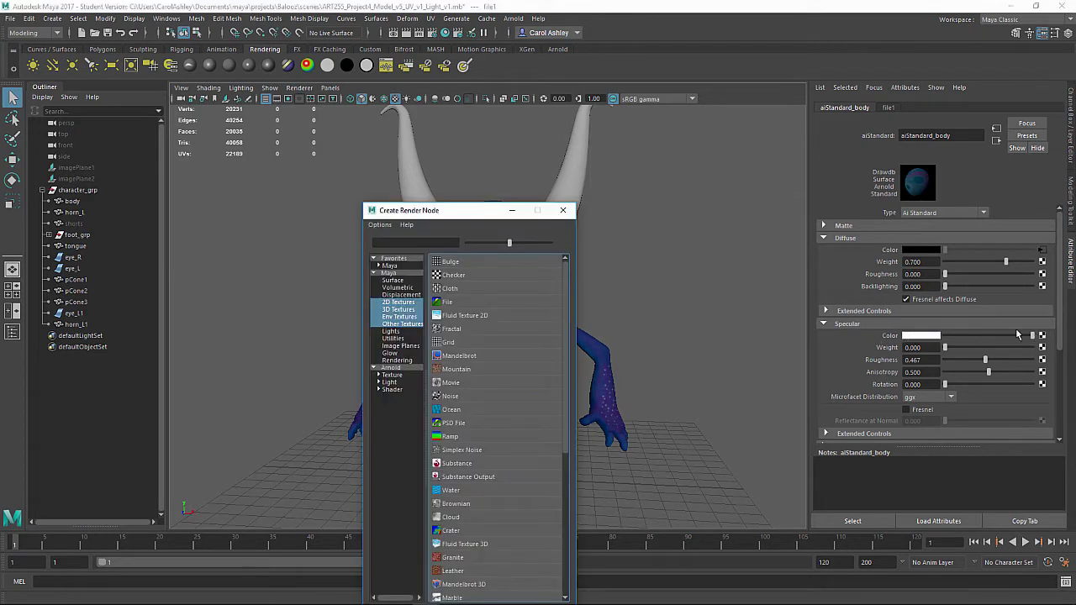
left_click(473, 304)
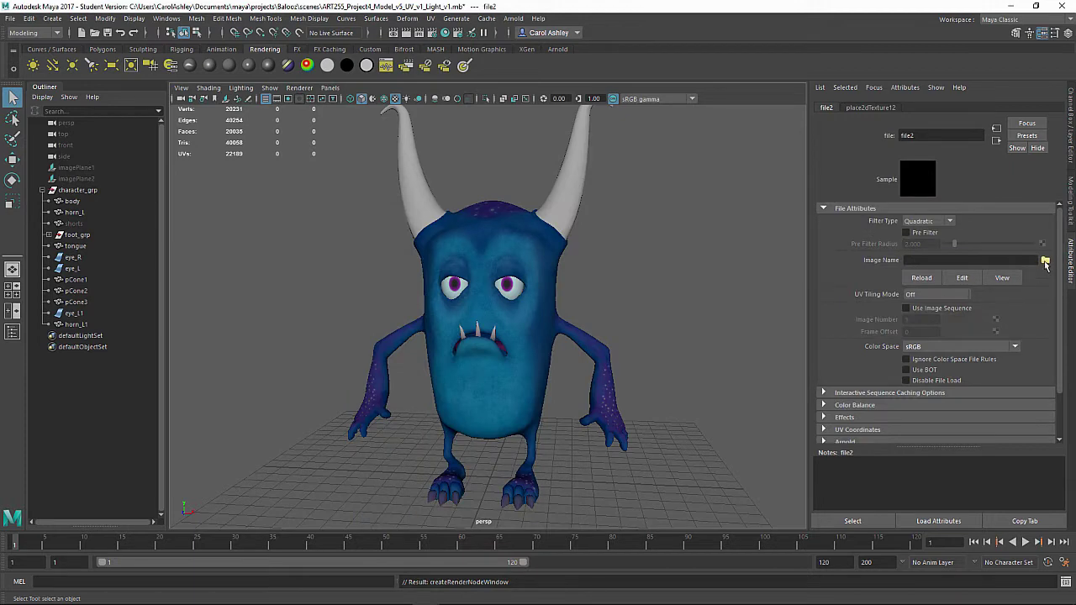
left_click(1045, 261)
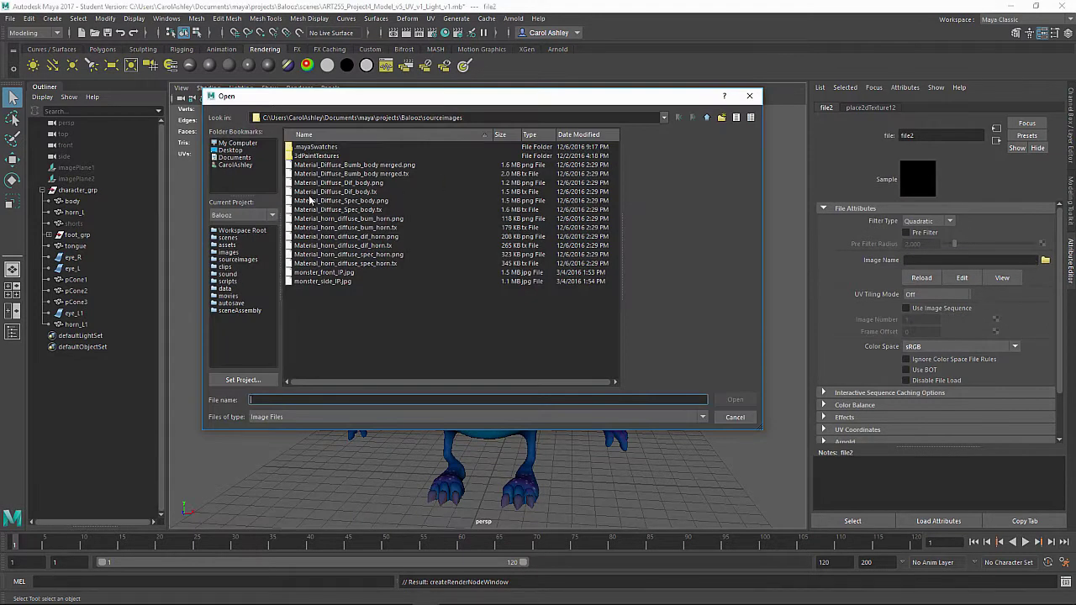
left_click(360, 201)
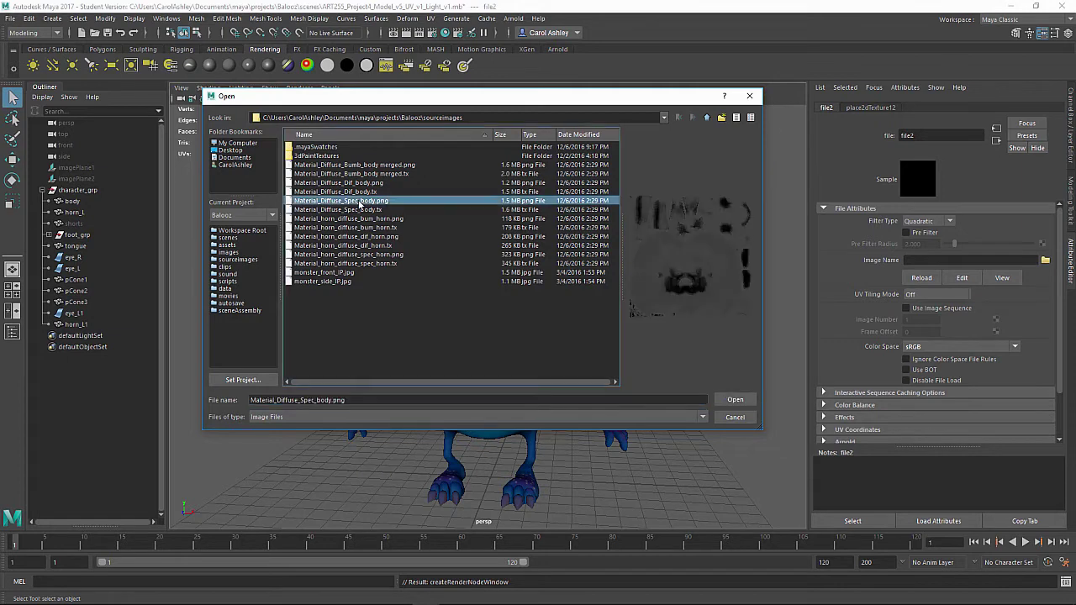
left_click(736, 400)
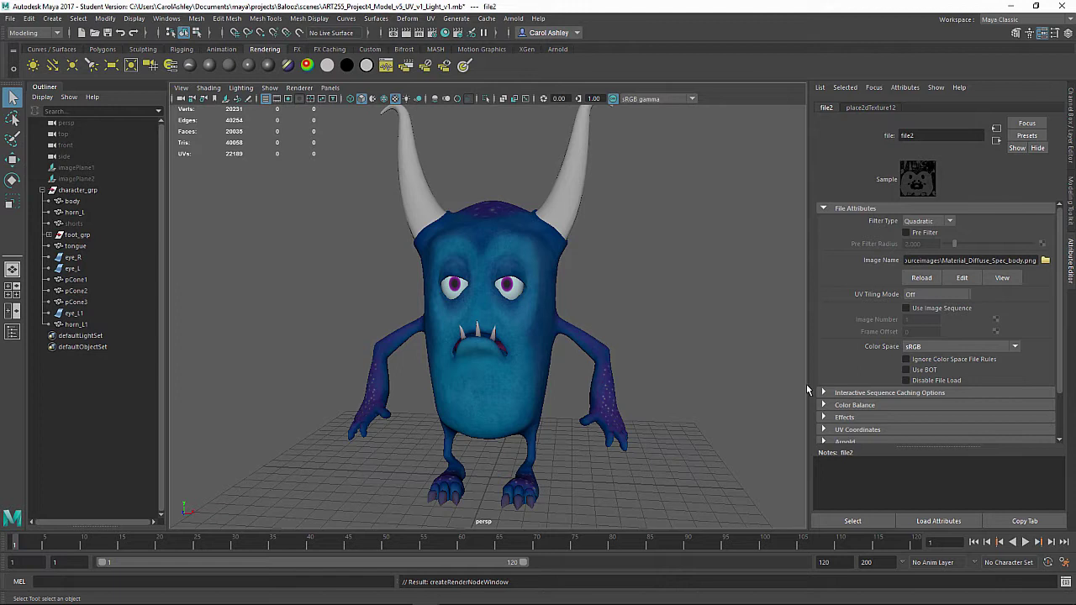
Add a file texture to aiStandard_body's Bump Mapping, creating bump2d1 and file3.
left_click(996, 140)
scroll(845, 383, "down", 4)
scroll(848, 395, "down", 1)
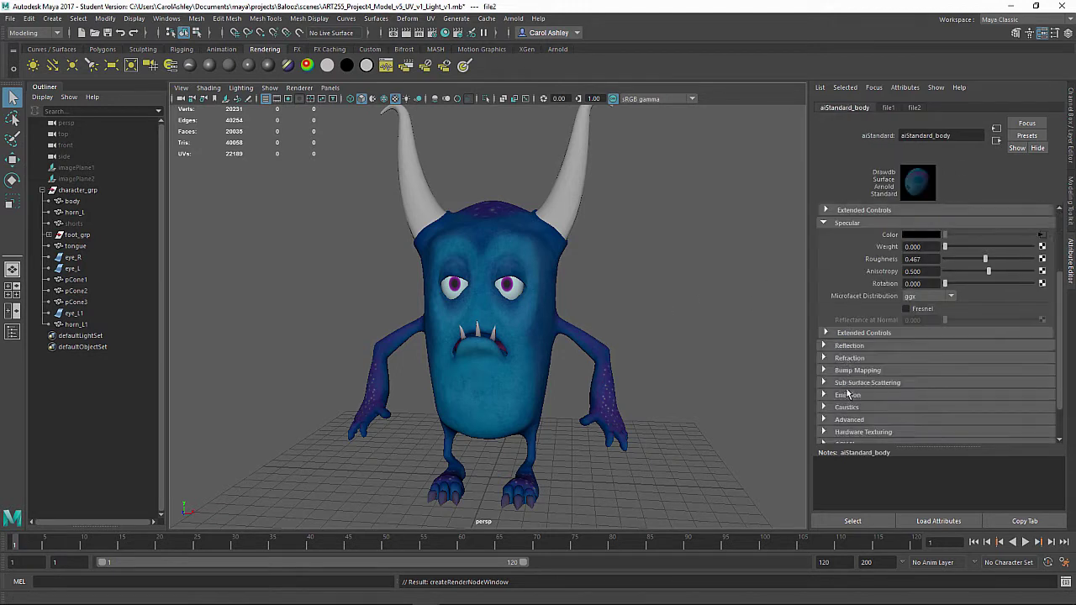
left_click(856, 371)
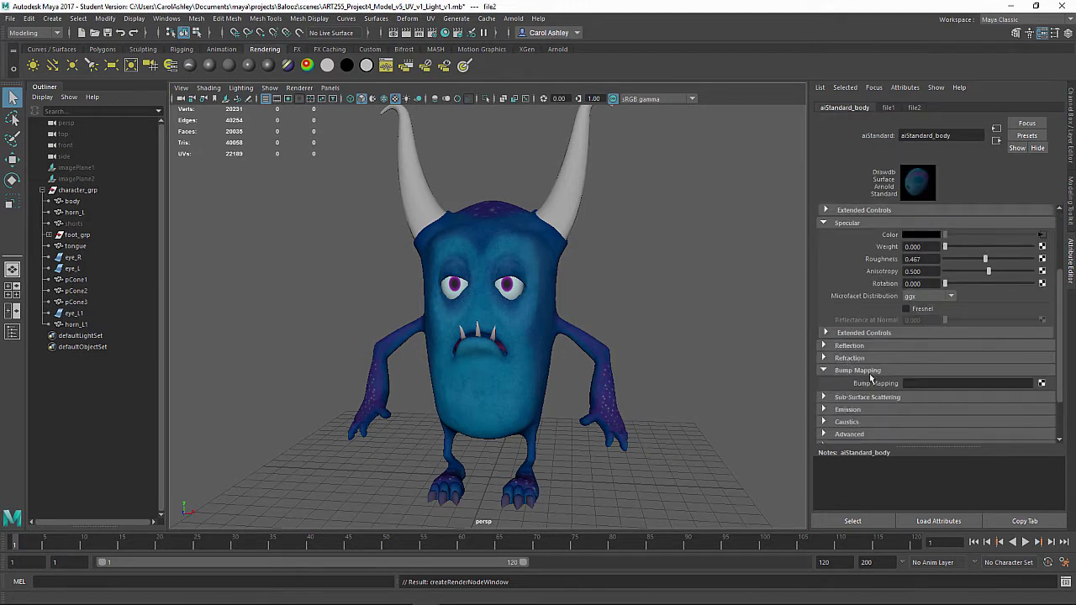
left_click(1042, 383)
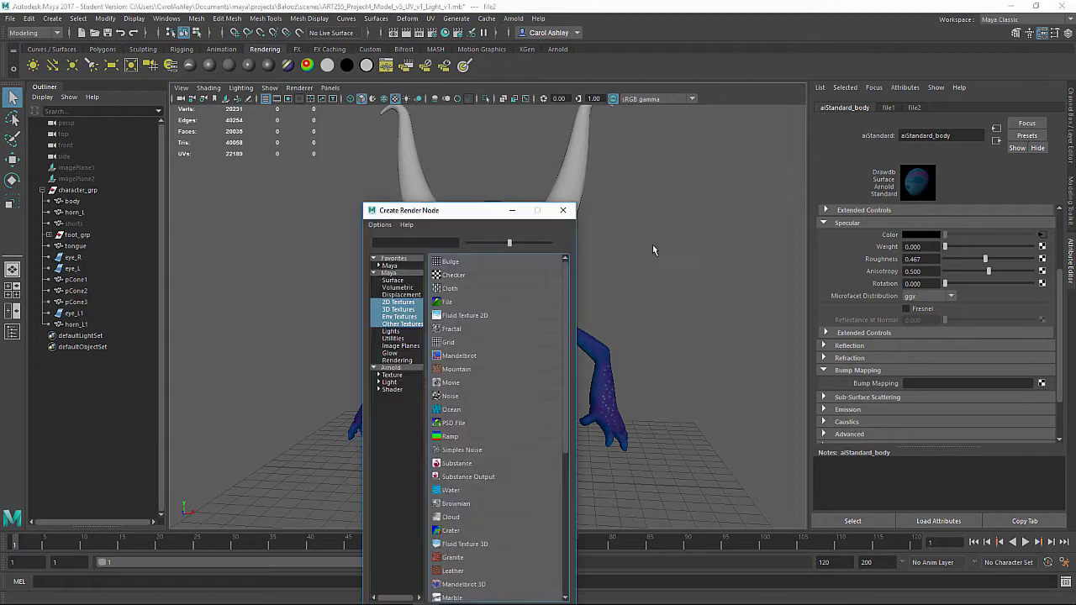
left_click(448, 302)
Set bump2d1's Bump Depth to 0.02 and orbit around the monster to inspect it.
double_click(916, 233)
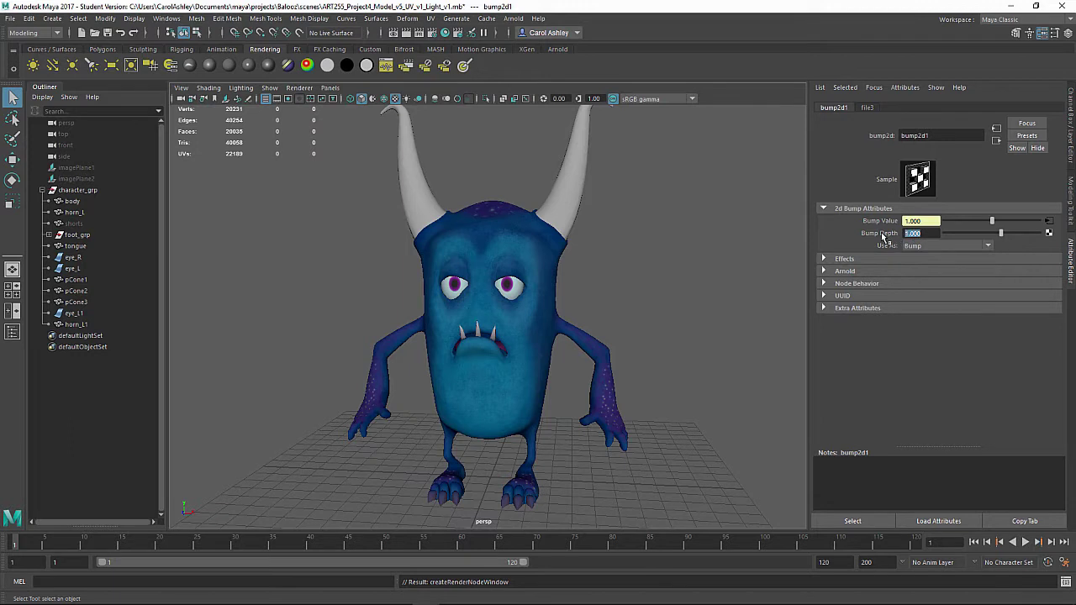
key("BackSpace")
type("0.02")
key("Return")
left_click_drag(657, 333, 428, 331, "alt")
right_click_drag(428, 331, 505, 334, "alt")
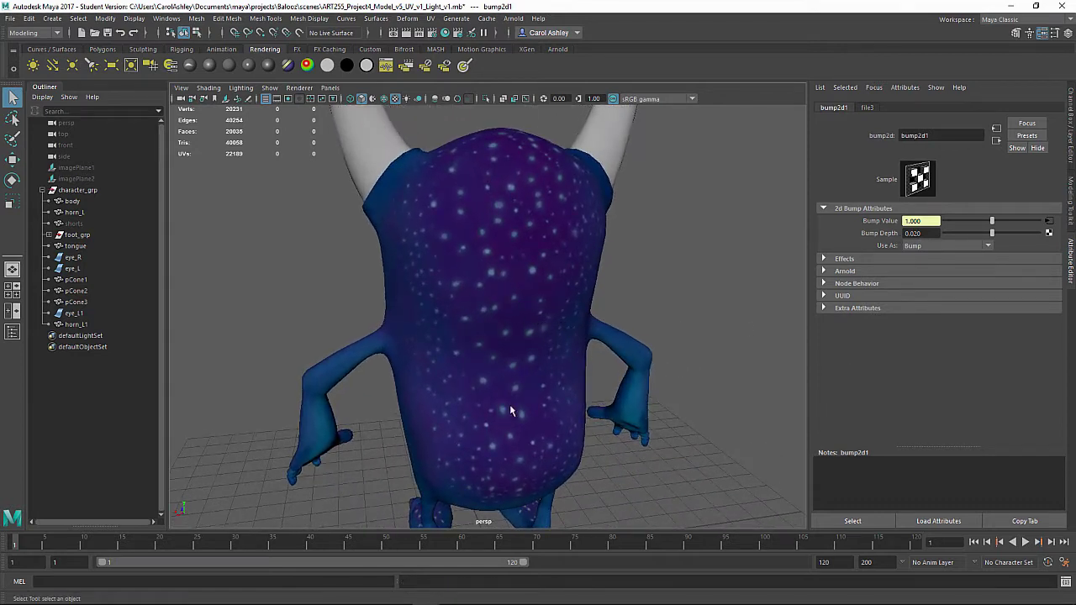
left_click_drag(509, 411, 552, 370, "alt")
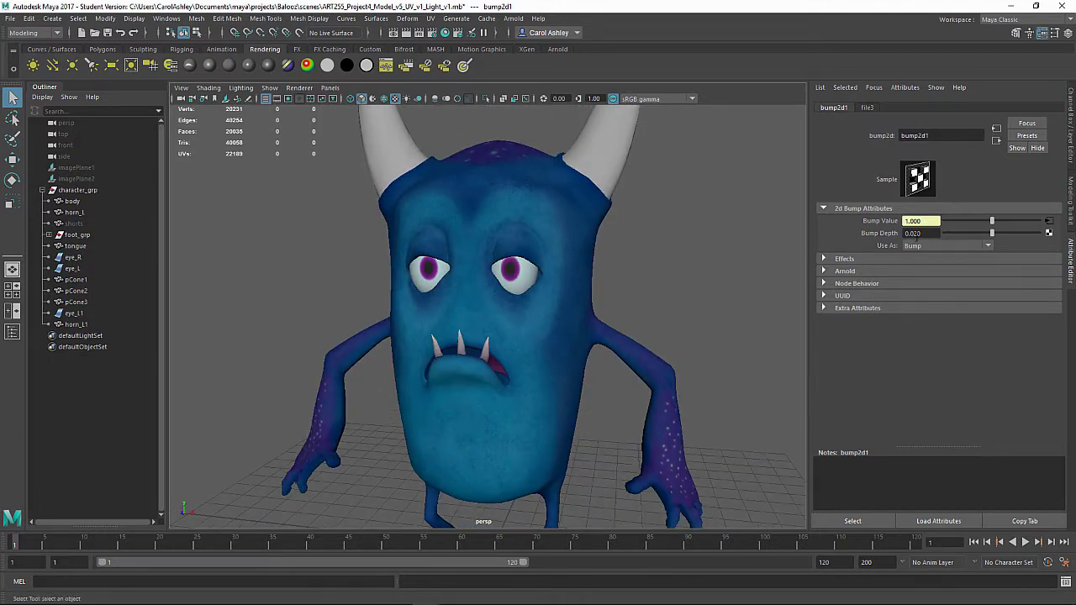
left_click_drag(672, 336, 474, 271, "alt")
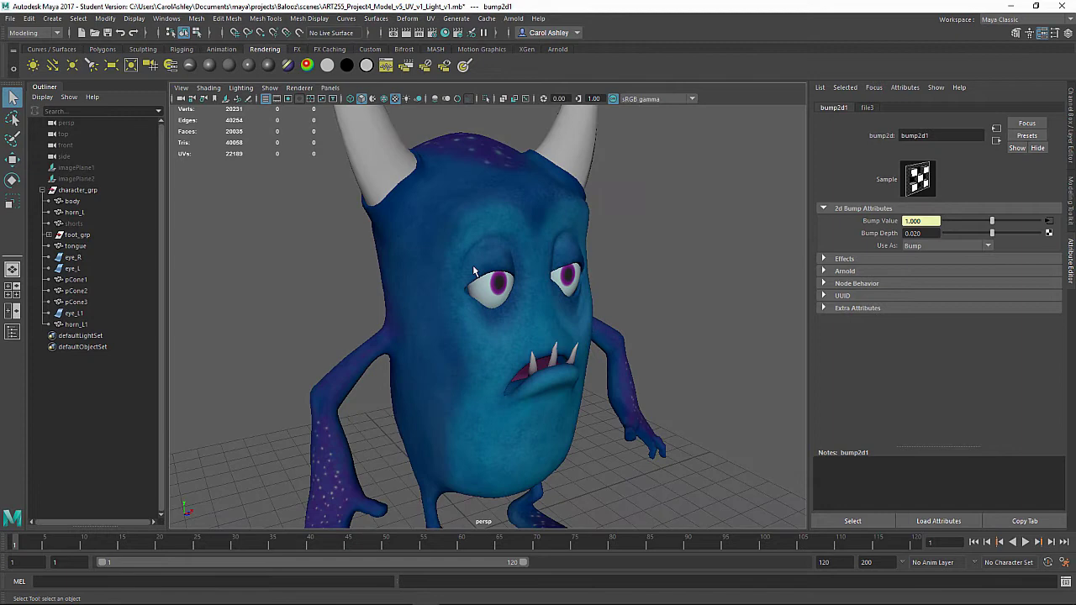
left_click_drag(492, 369, 552, 315, "alt")
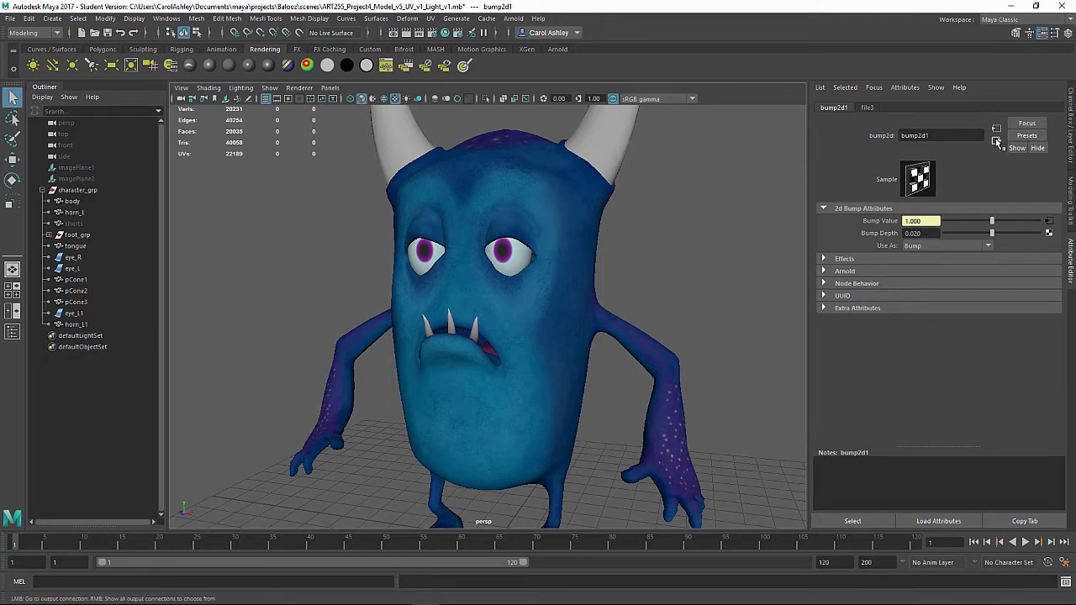
Load Material_Diffuse_Bump_body merged.png into file3 and orbit to check the bumpy skin detail.
left_click(866, 108)
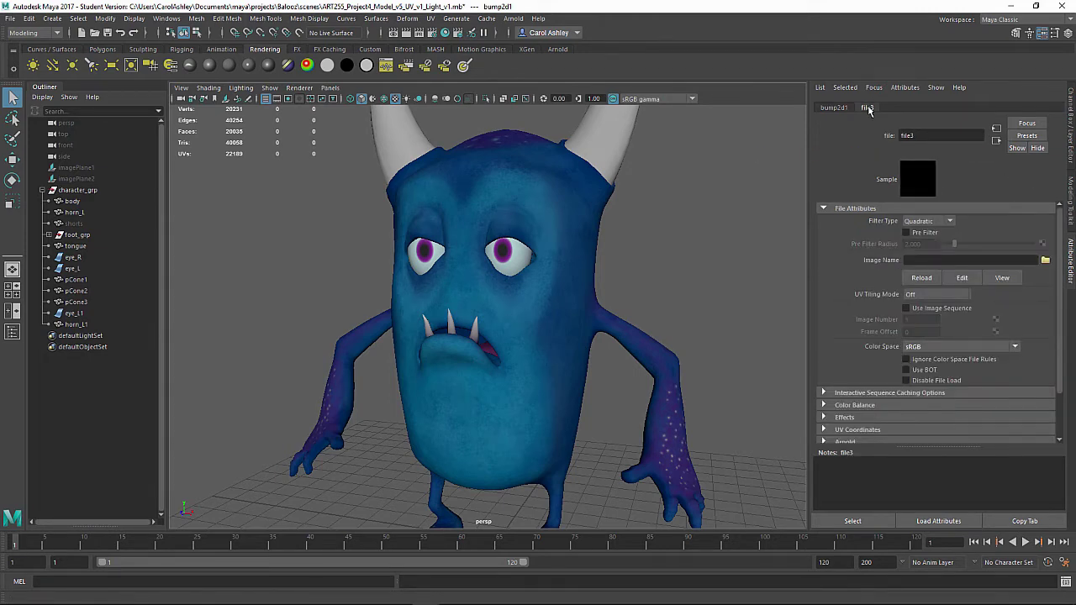
left_click(1046, 261)
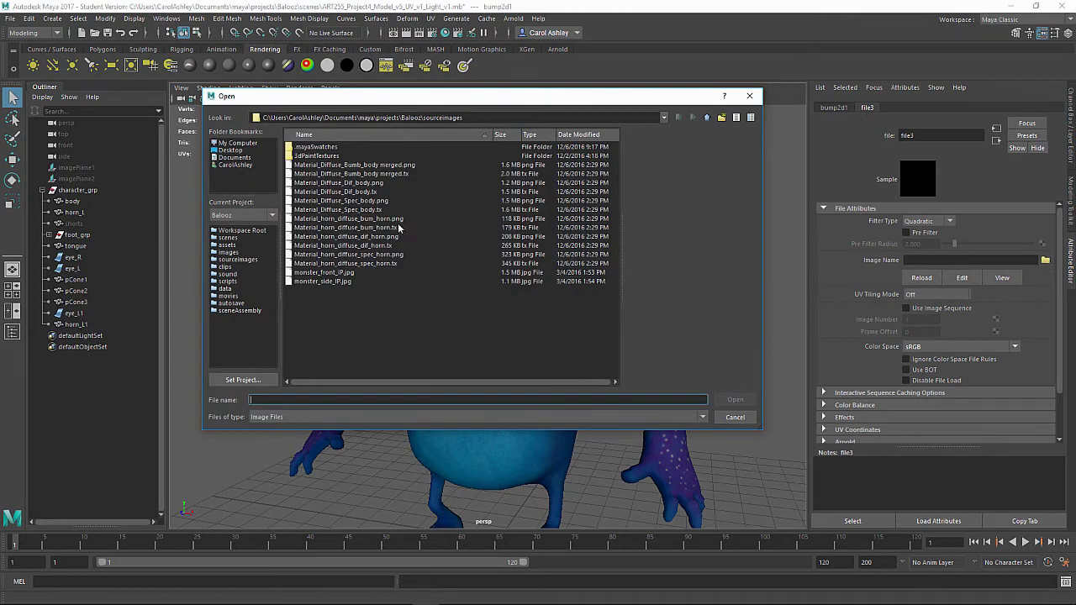
left_click(389, 166)
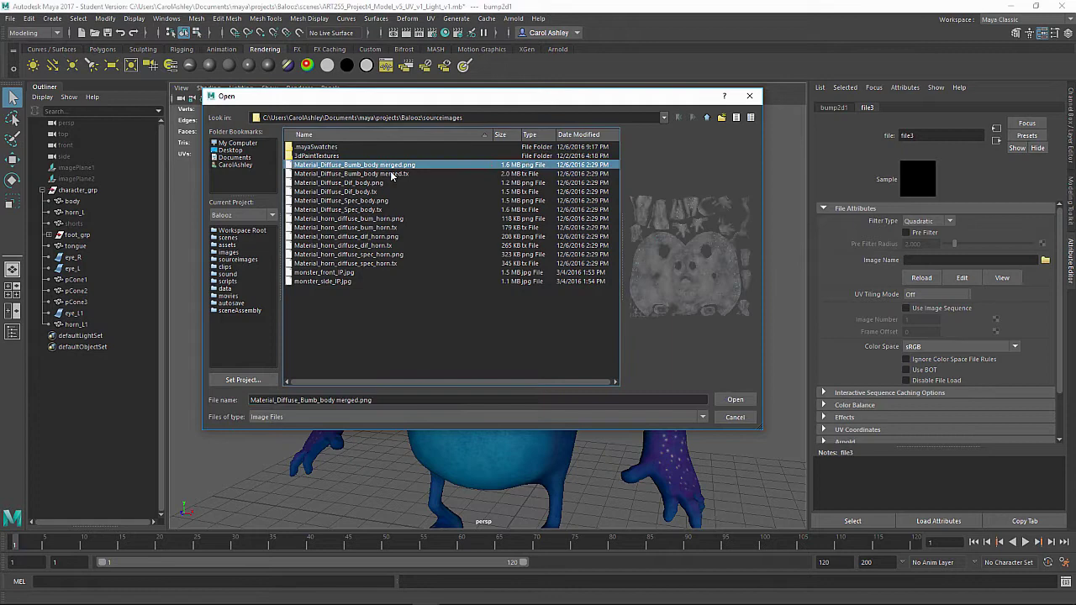
left_click(734, 400)
mouse_move(535, 339)
left_mouse_down("alt")
mouse_move(505, 331)
mouse_move(515, 330)
left_mouse_up("alt")
right_click_drag(515, 330, 620, 336, "alt")
left_click_drag(619, 337, 544, 359, "alt")
right_click_drag(543, 359, 544, 363, "alt")
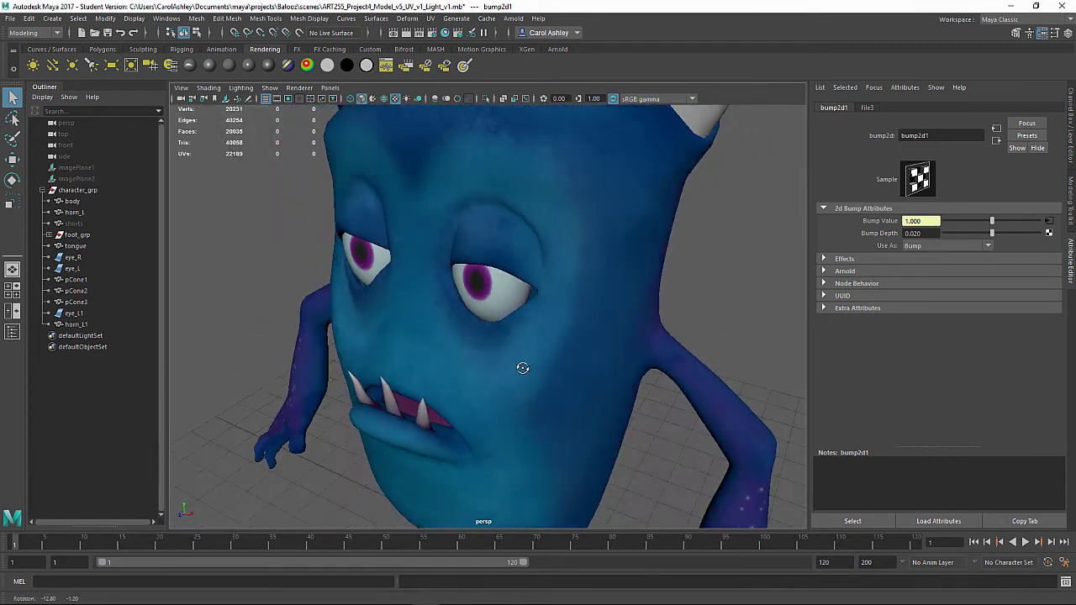
left_click_drag(522, 368, 463, 339, "alt")
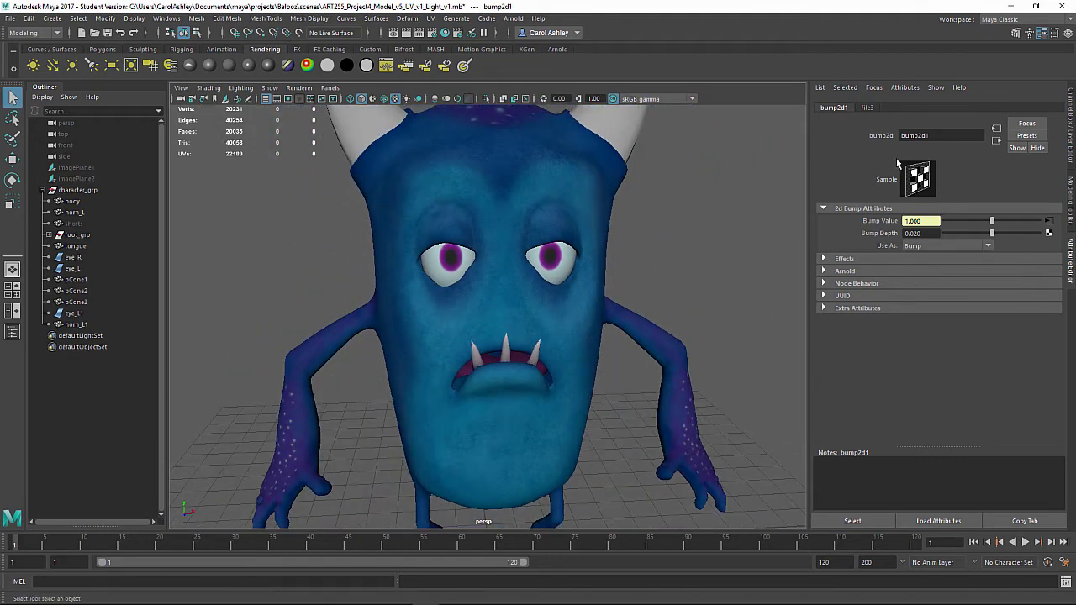
left_click_drag(517, 287, 555, 308, "alt")
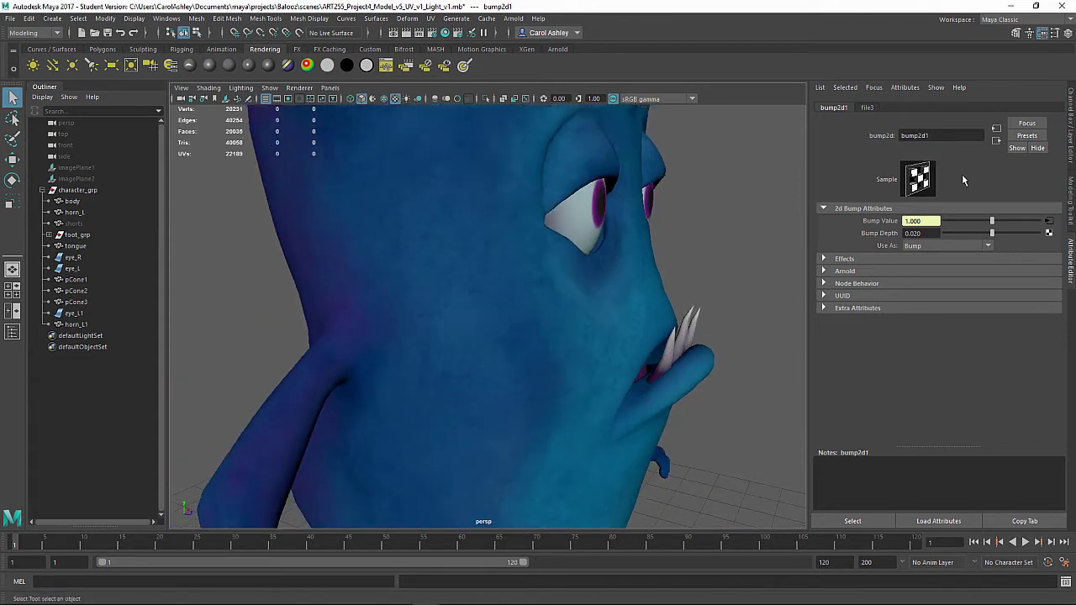
Set aiStandard_body's Specular Weight to 0.500, then view the whole character from the front.
left_click(997, 141)
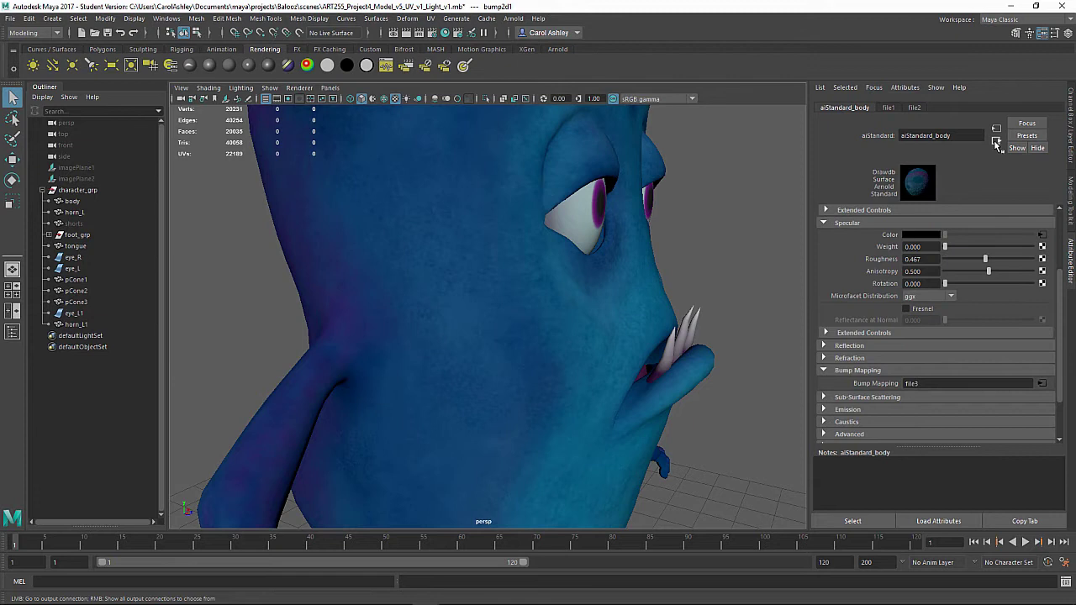
scroll(889, 358, "up", 3)
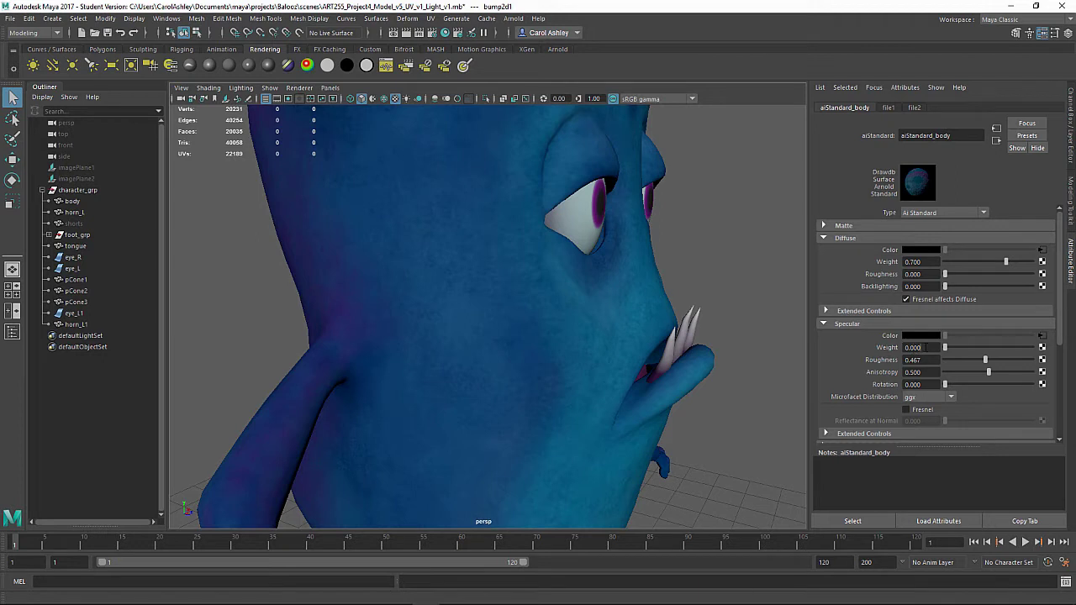
double_click(925, 347)
left_click_drag(947, 349, 1005, 346)
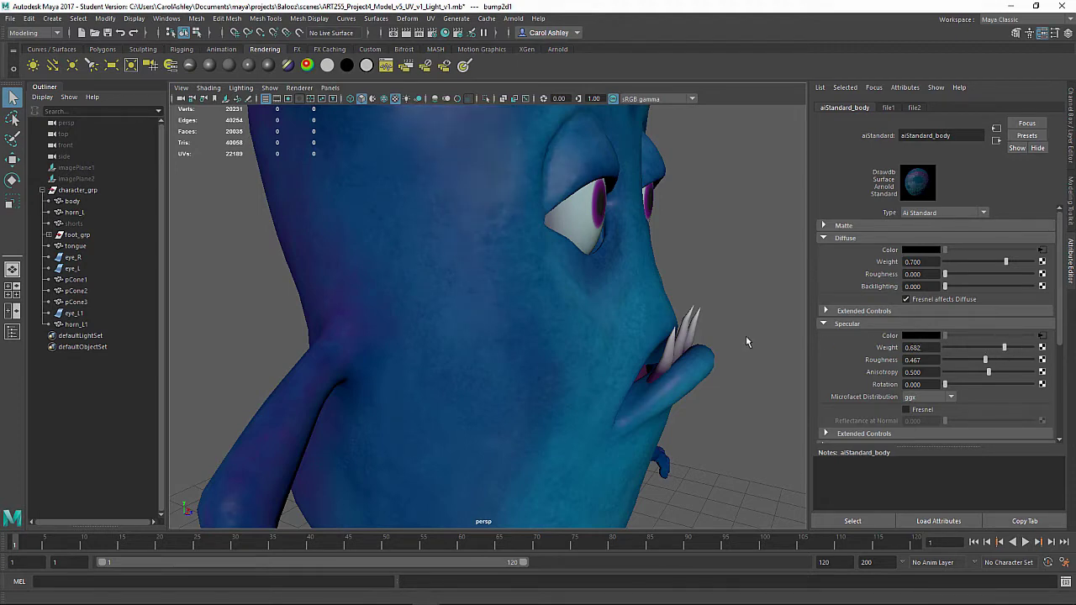
left_click_drag(749, 343, 670, 320, "alt")
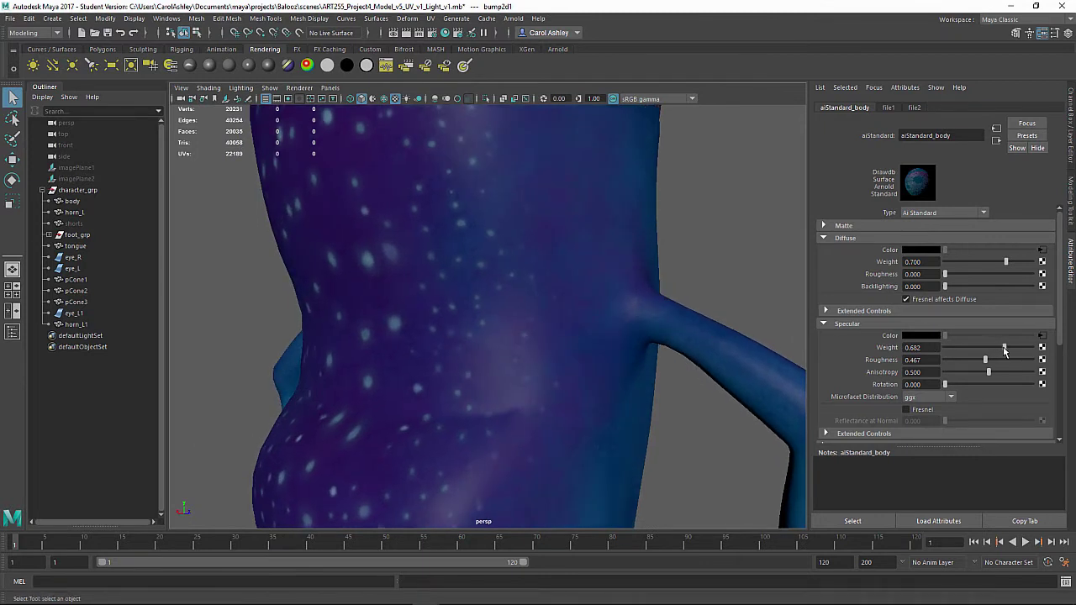
mouse_move(1002, 347)
left_mouse_down()
mouse_move(1019, 348)
mouse_move(991, 353)
left_mouse_up()
key("Return")
left_click_drag(715, 375, 551, 272, "alt")
Select horn_L and horn_L1, assign an Arnold aiStandard, and rename aiStandard11 to aiStandard_horns.
left_click(582, 231)
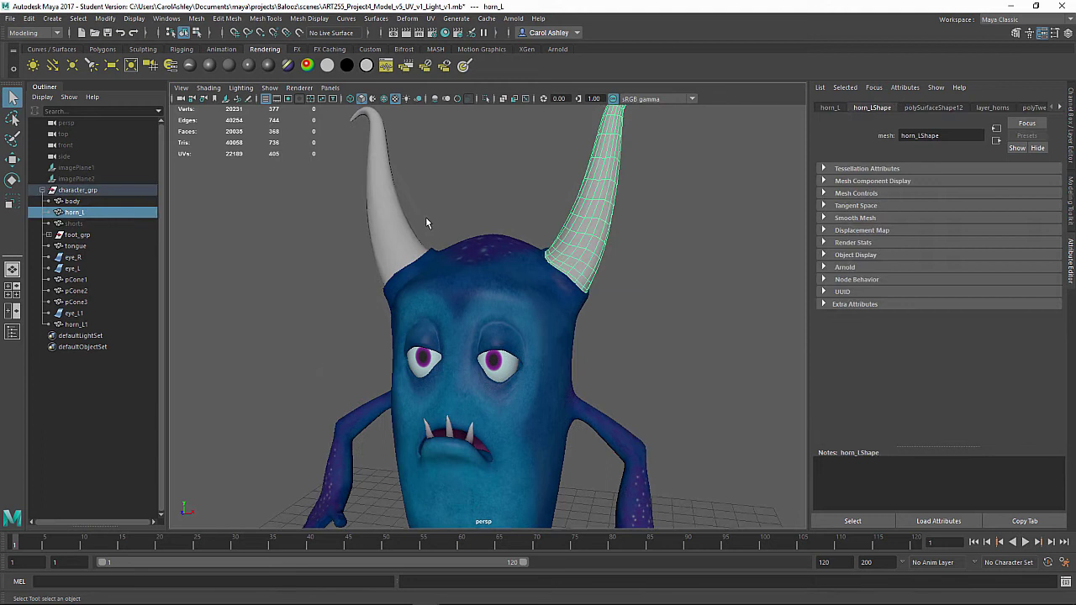
left_click(390, 218, "shift")
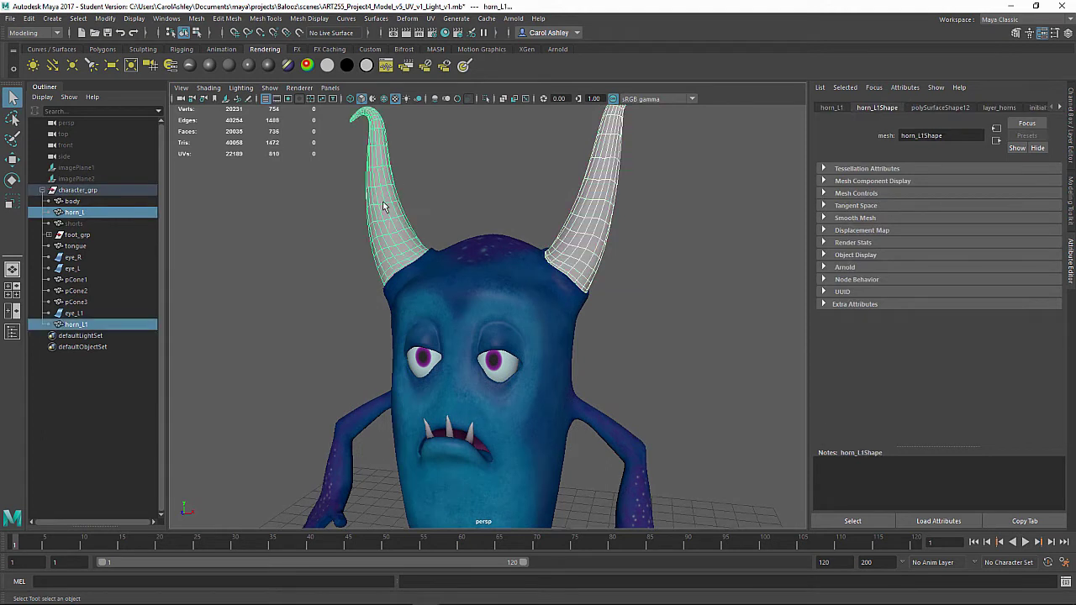
right_click(596, 203)
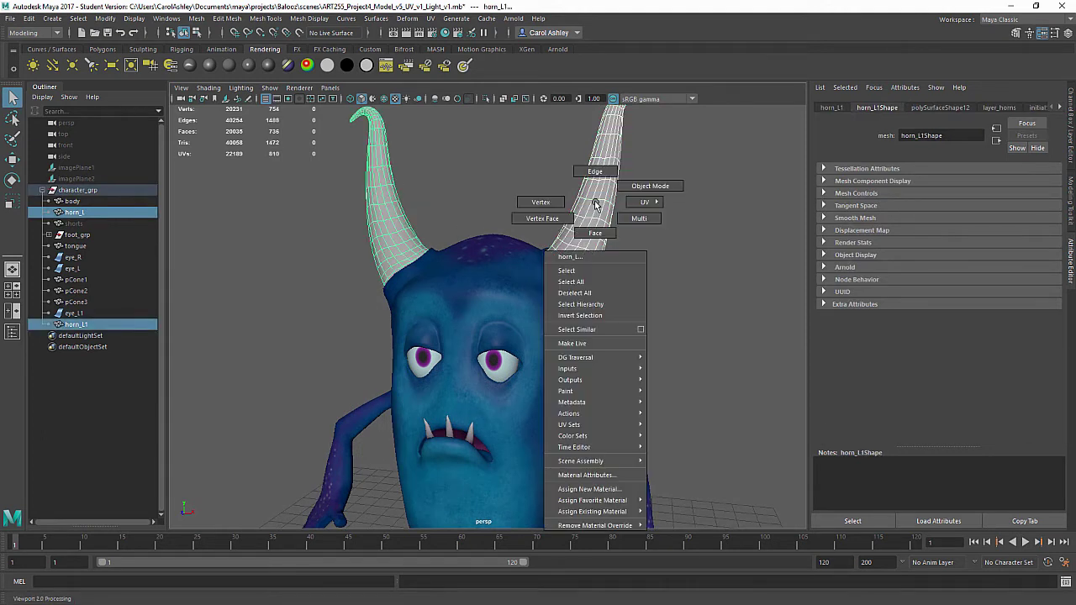
left_click(603, 489)
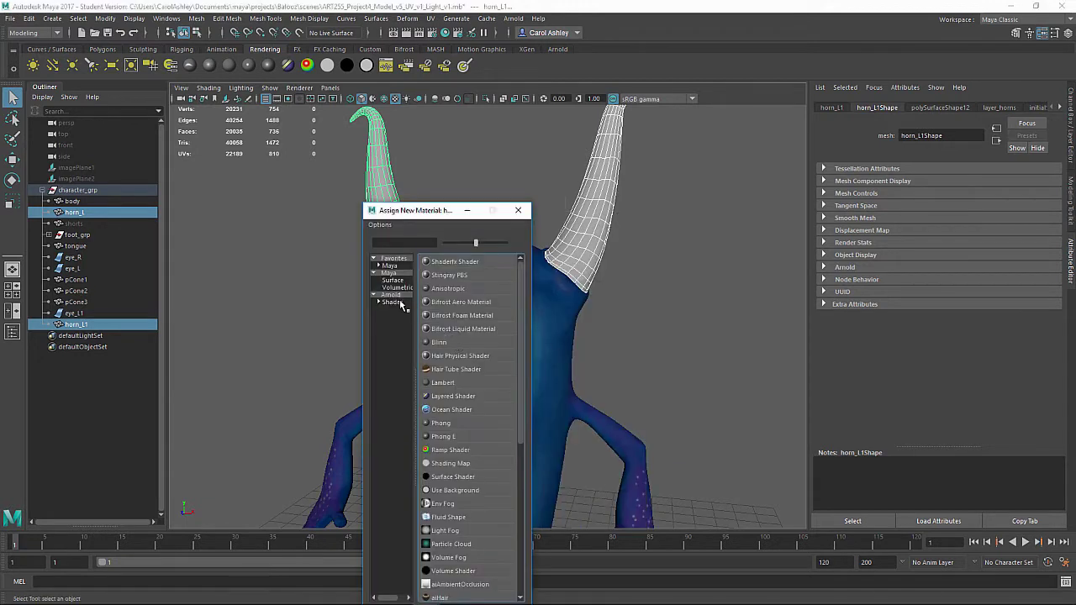
left_click(395, 295)
left_click(466, 329)
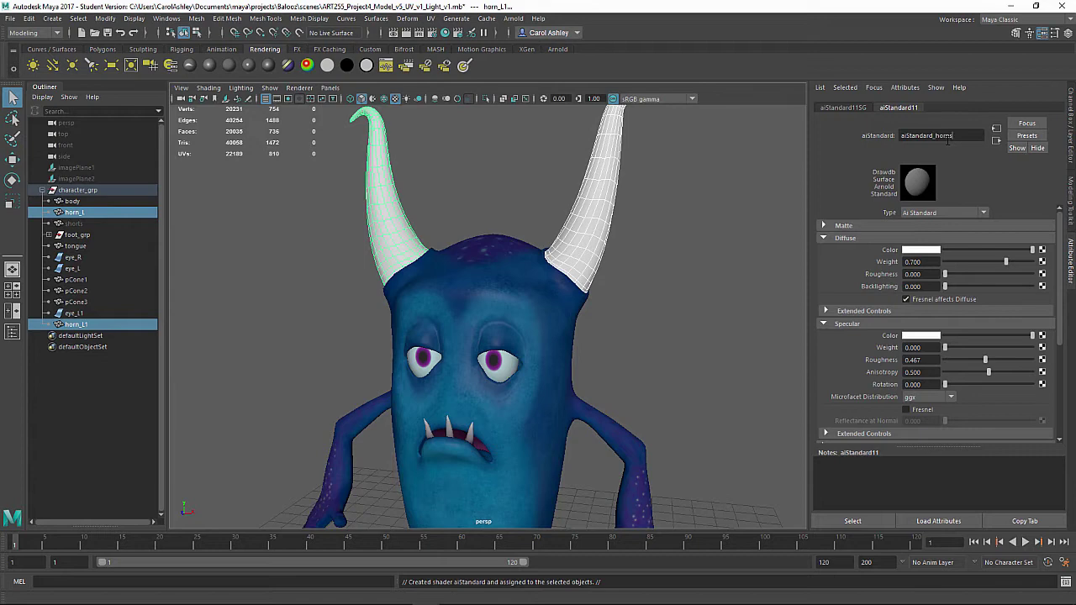
key("Return")
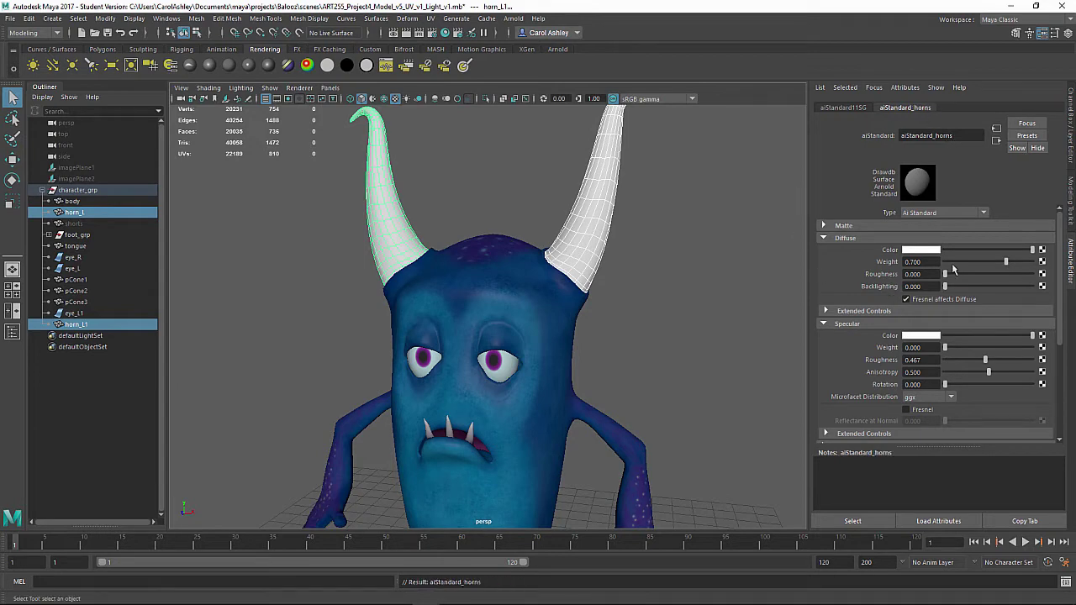
Map Material_horn_diffuse_dif_horn.png as a file texture on the horn shader's Diffuse Color.
left_click(1042, 250)
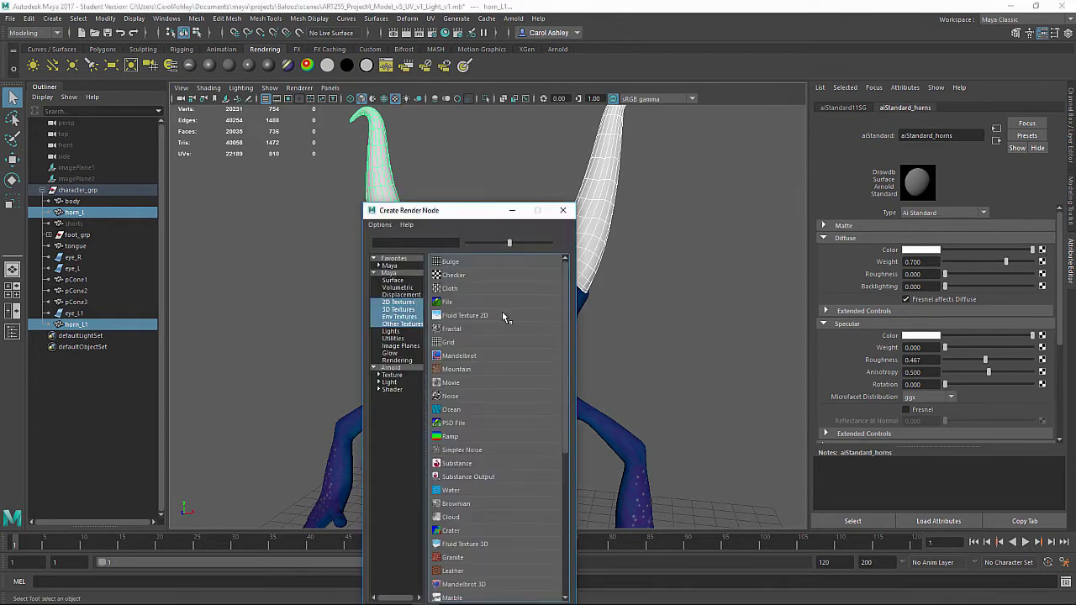
left_click(465, 312)
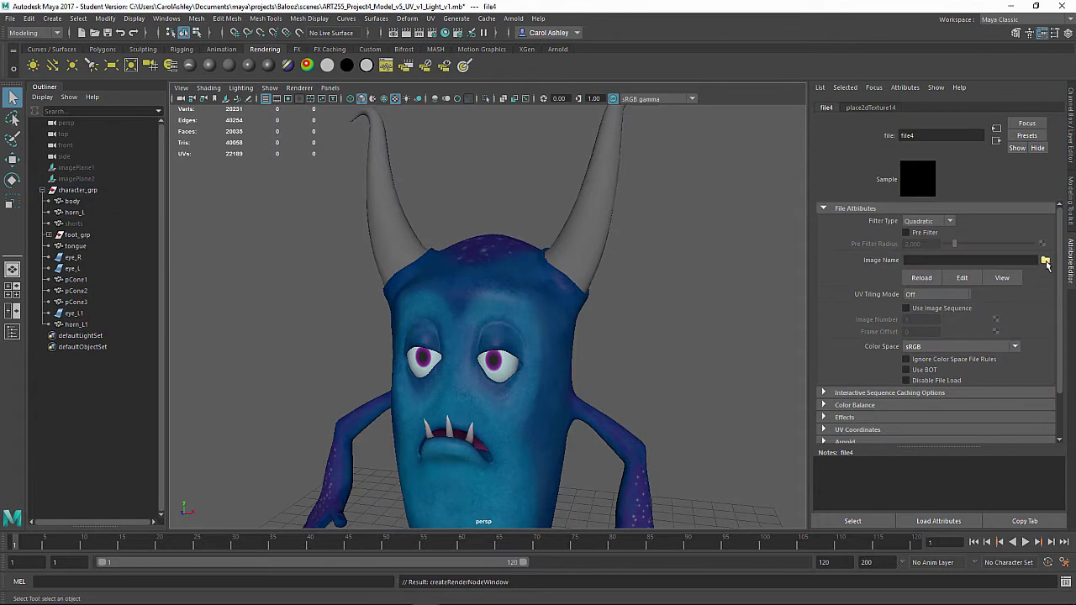
left_click(1045, 260)
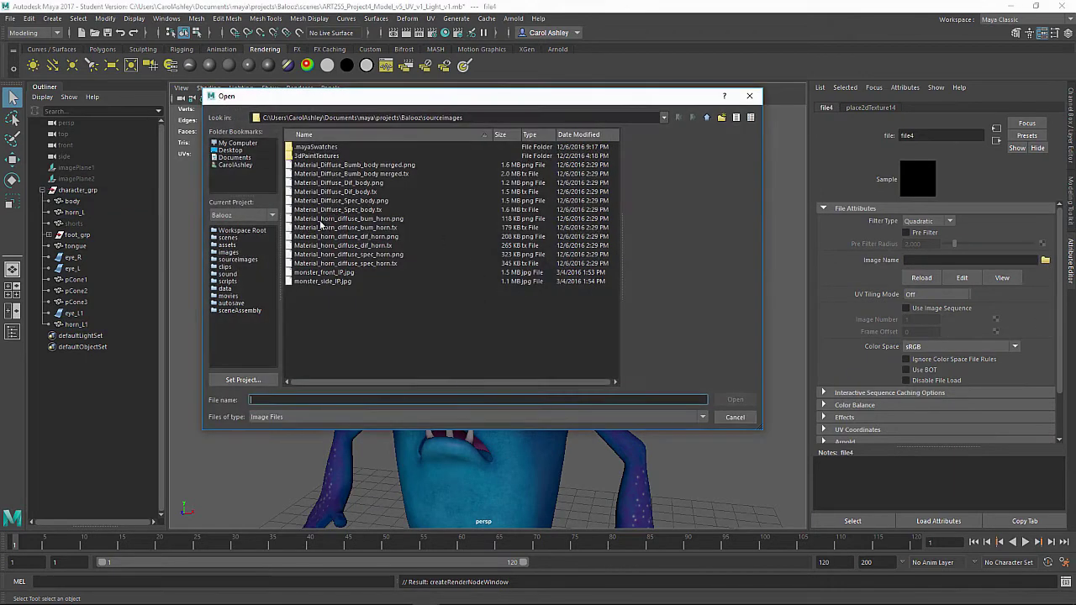
left_click(344, 237)
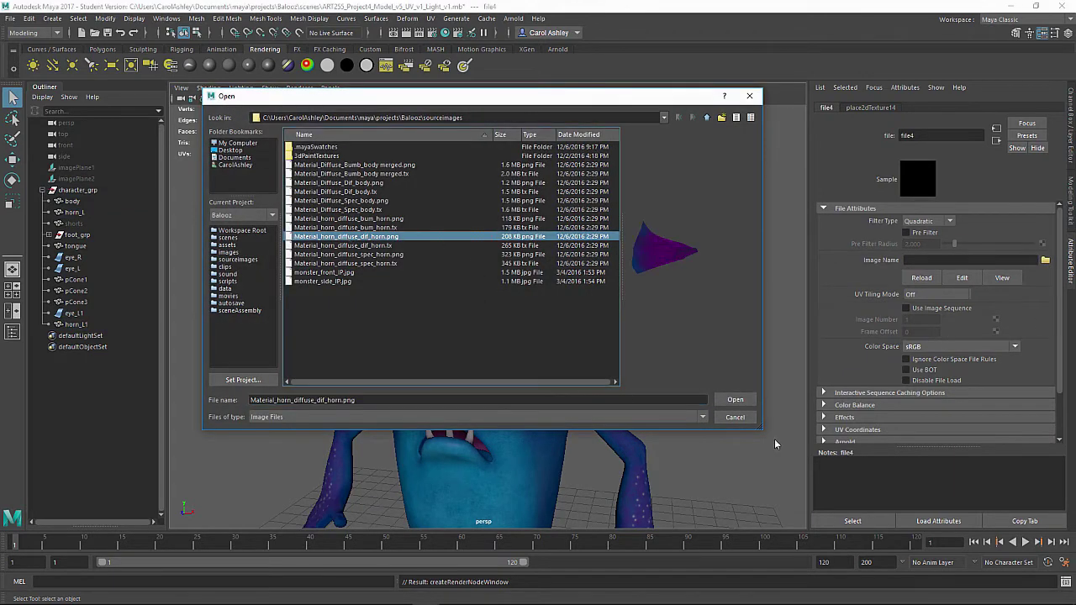
left_click(735, 400)
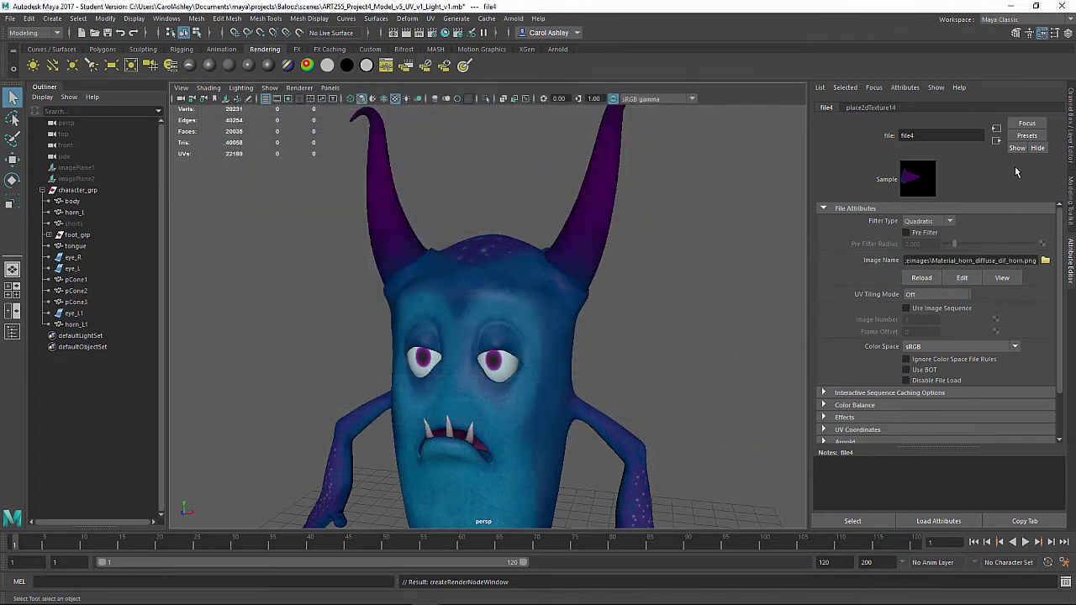
Map Material_horn_diffuse_spec_horn.png as a file texture on aiStandard_horns' Specular Color.
left_click(996, 139)
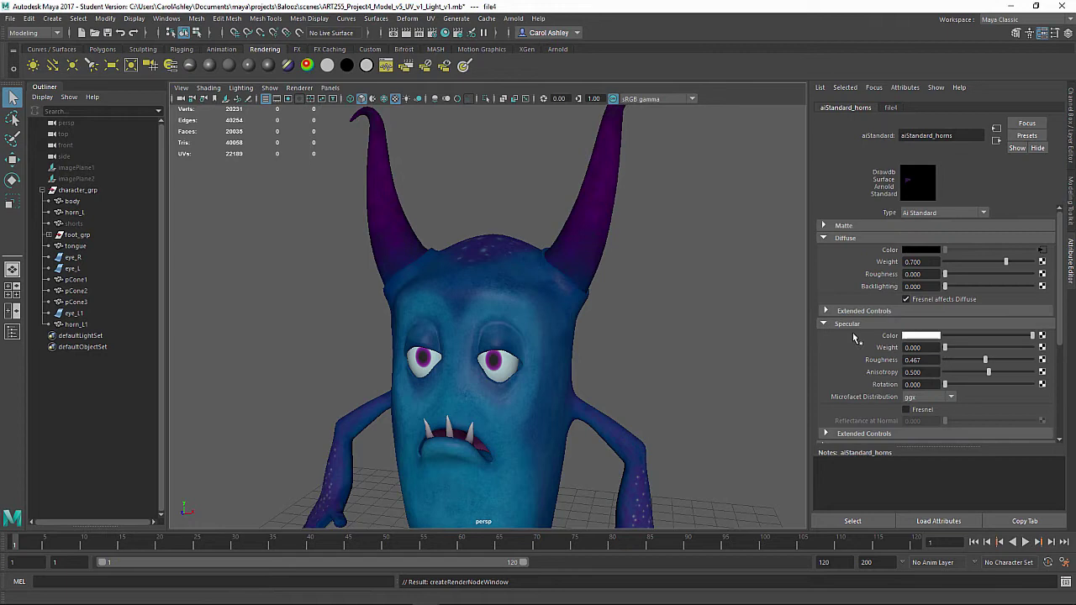
left_click(1042, 336)
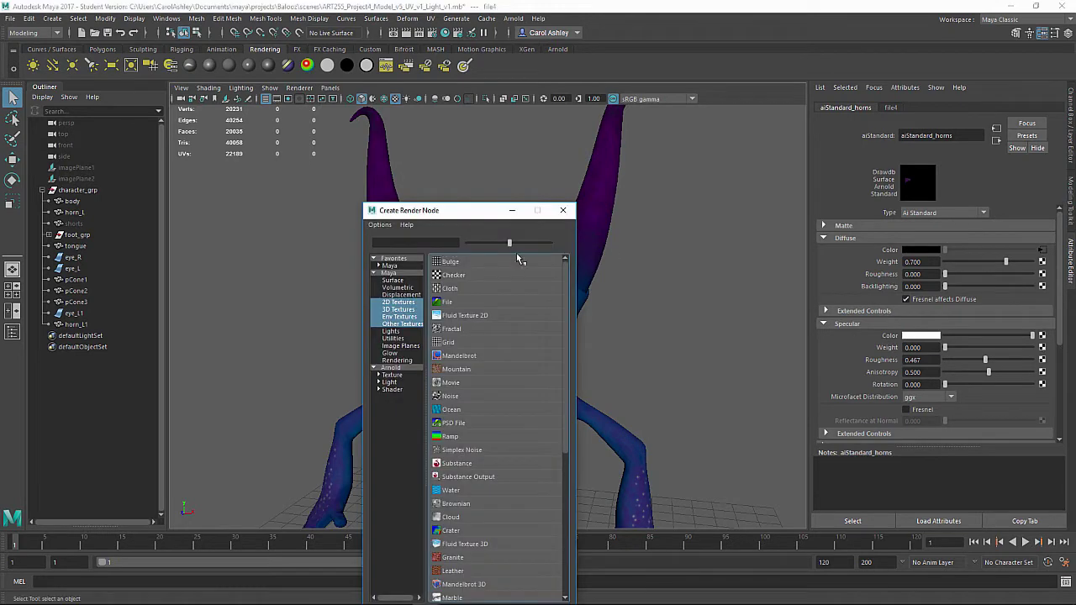
left_click(460, 305)
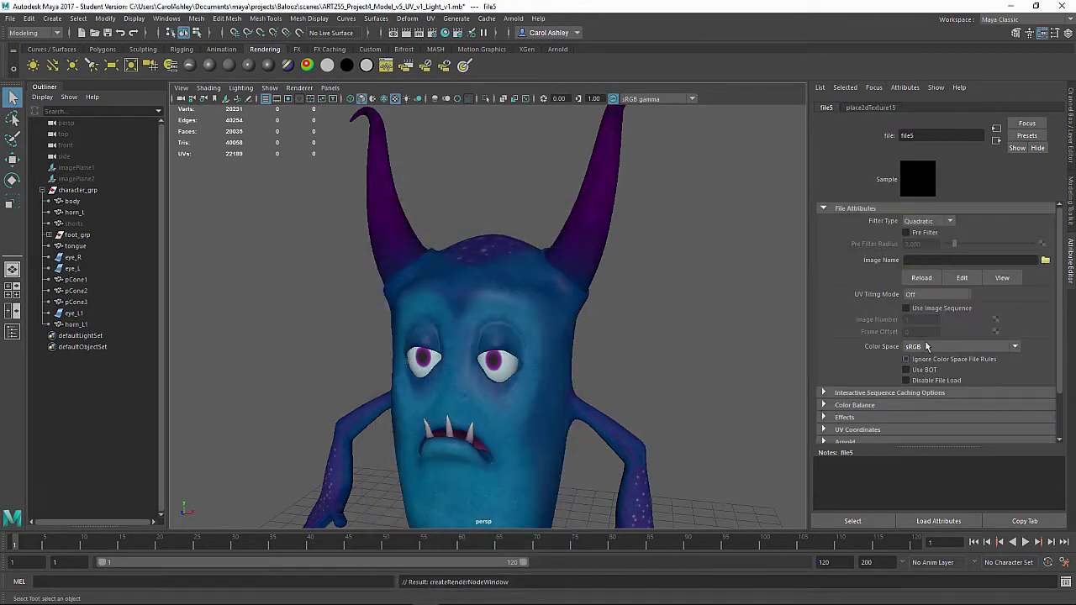
left_click(1045, 259)
left_click(335, 253)
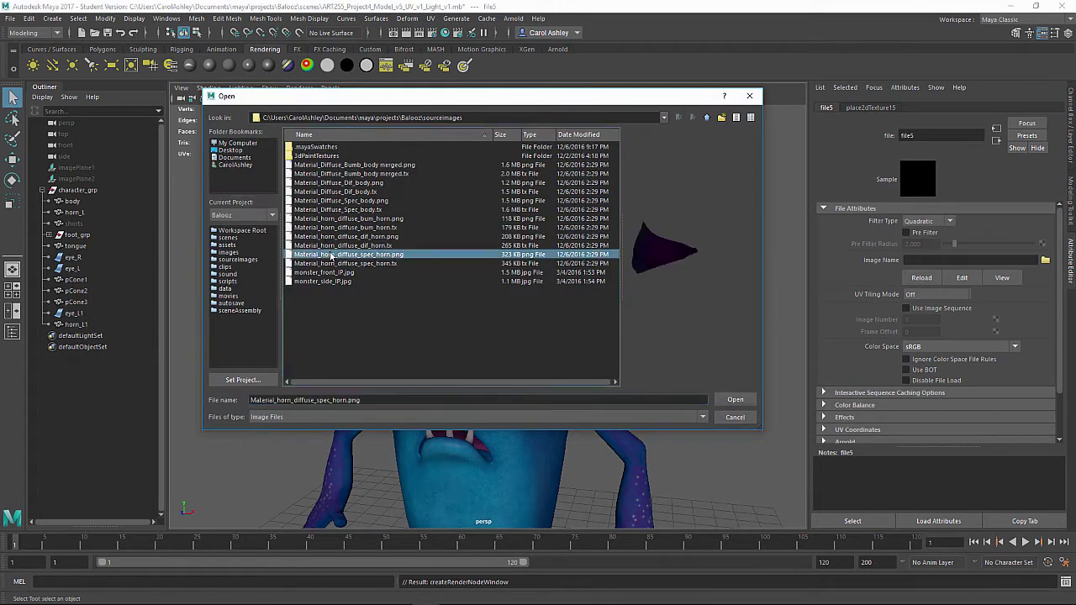
left_click(738, 400)
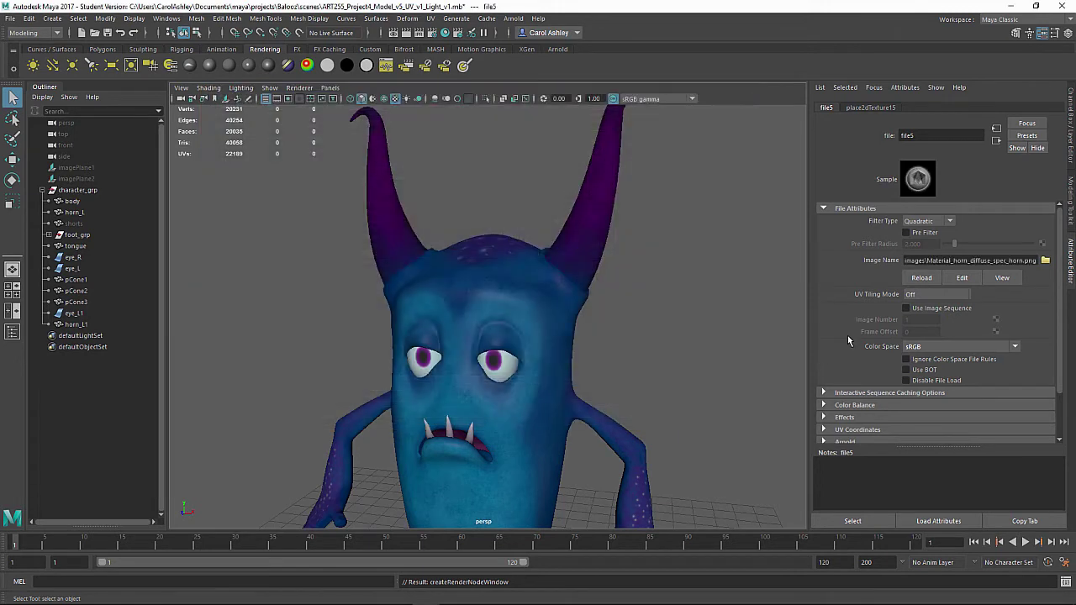
Add a file-driven bump map to aiStandard_horns with a Bump Depth of 0.1.
left_click(997, 139)
scroll(931, 337, "down", 2)
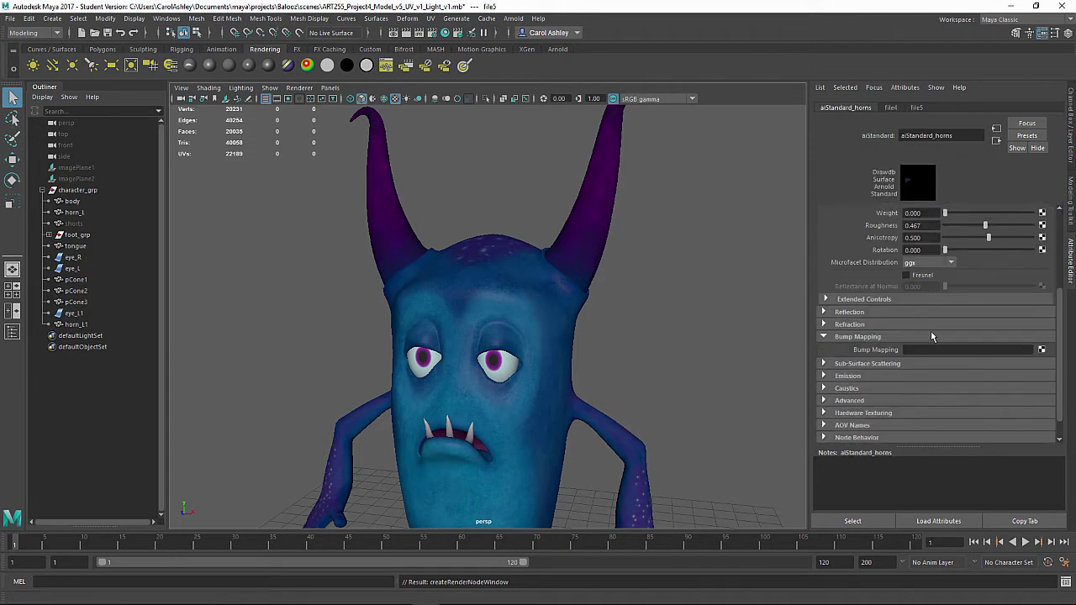
left_click(1041, 349)
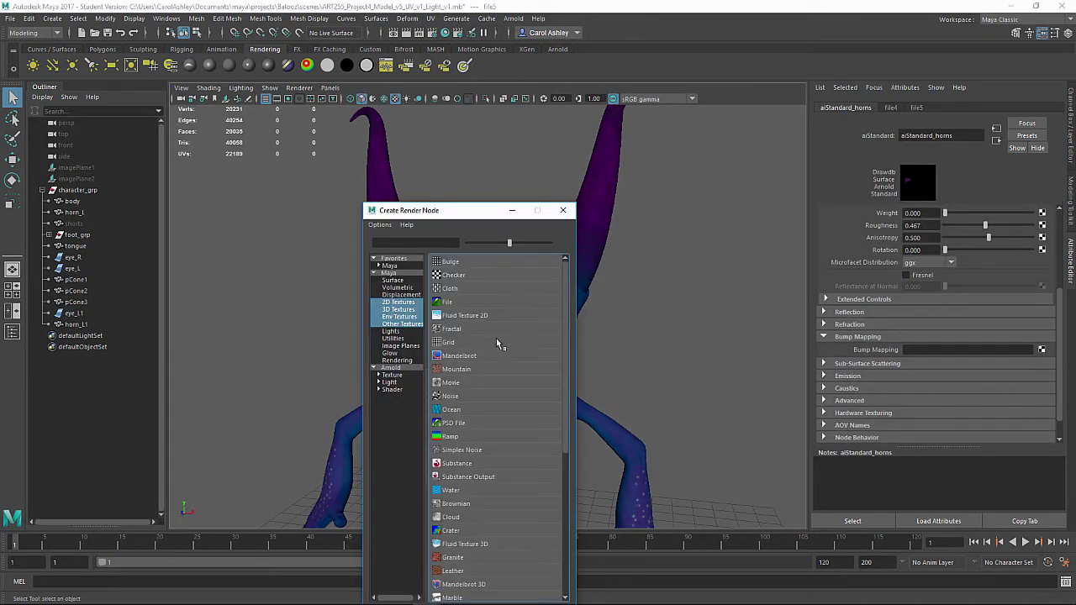
left_click(447, 302)
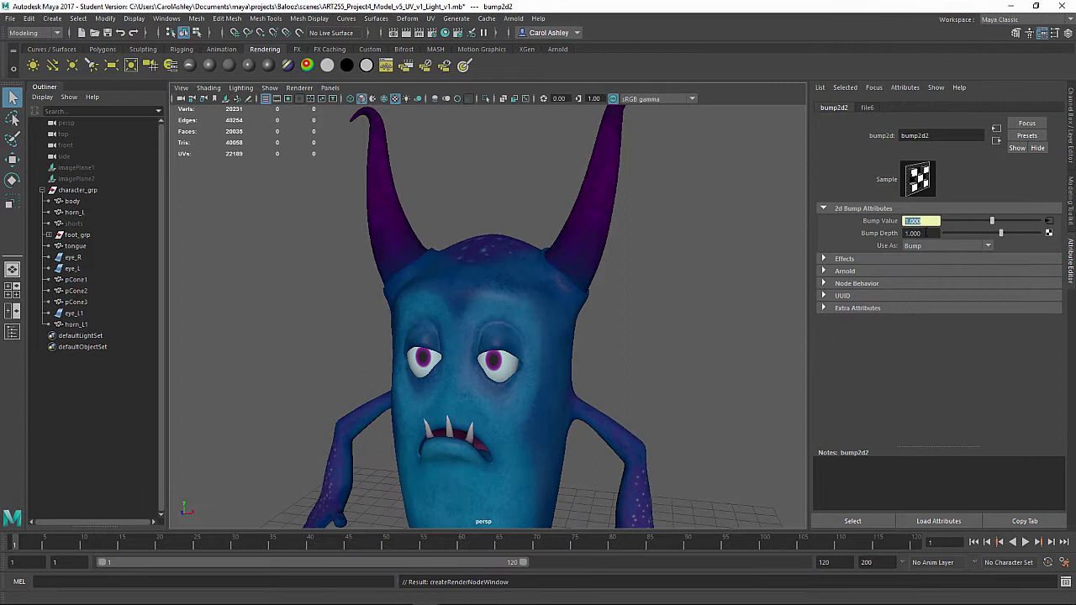
key("Tab")
key("BackSpace")
type(".1")
key("Return")
Load Material_horn_diffuse_bum_horn.png into the bump's file6 texture.
left_click(866, 107)
left_click(1045, 259)
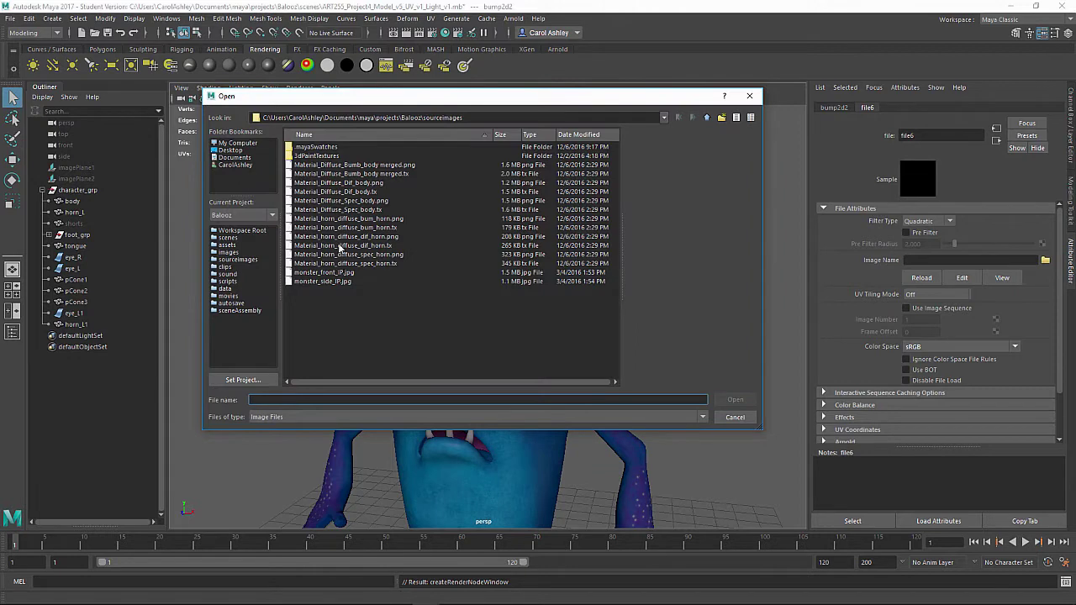
left_click(339, 219)
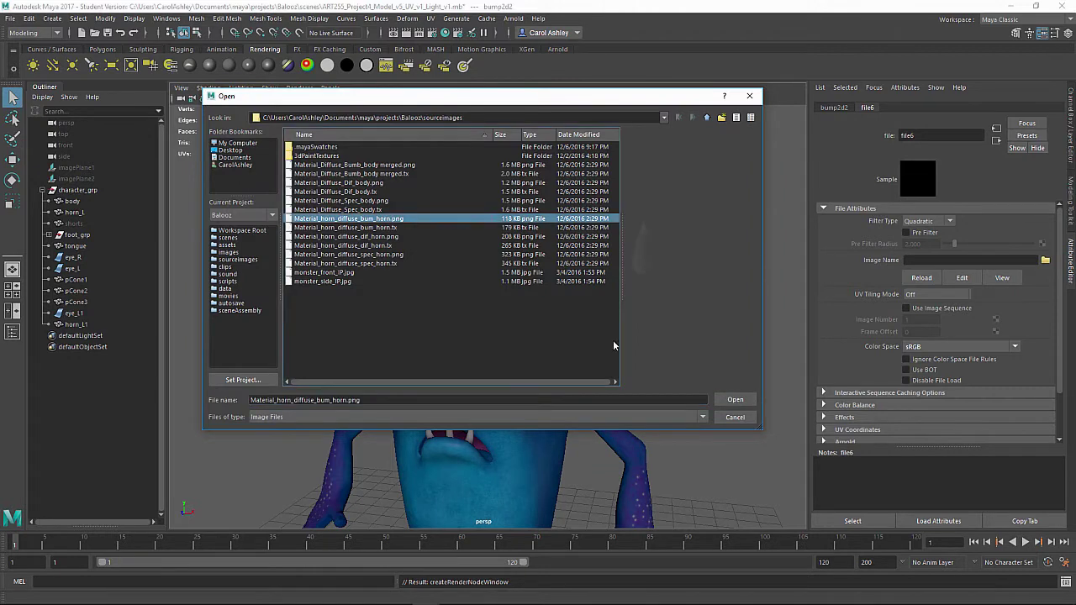
left_click(736, 400)
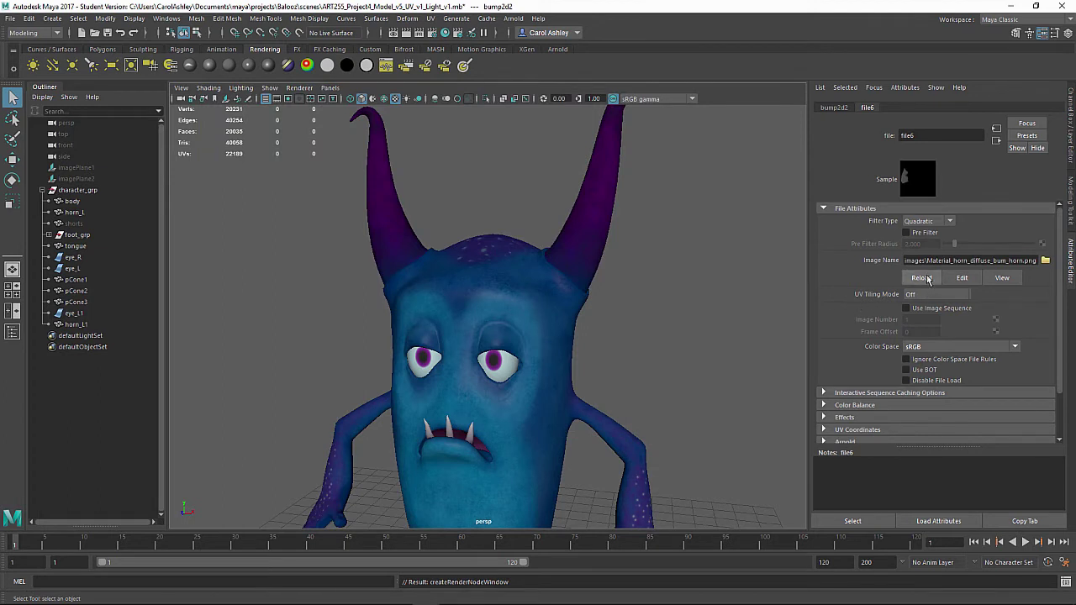
left_click(996, 139)
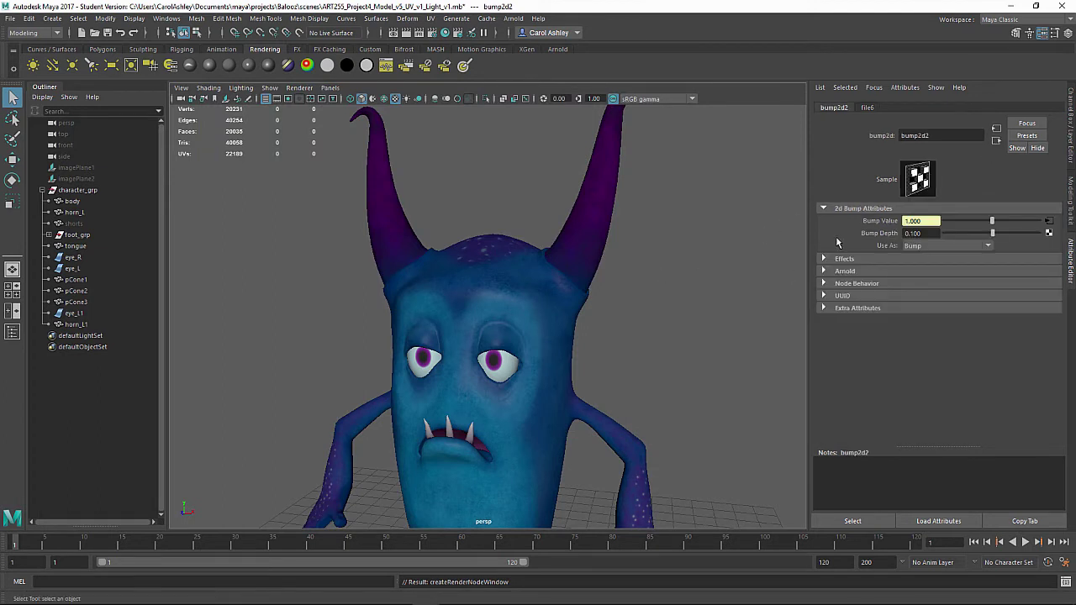
left_click(997, 139)
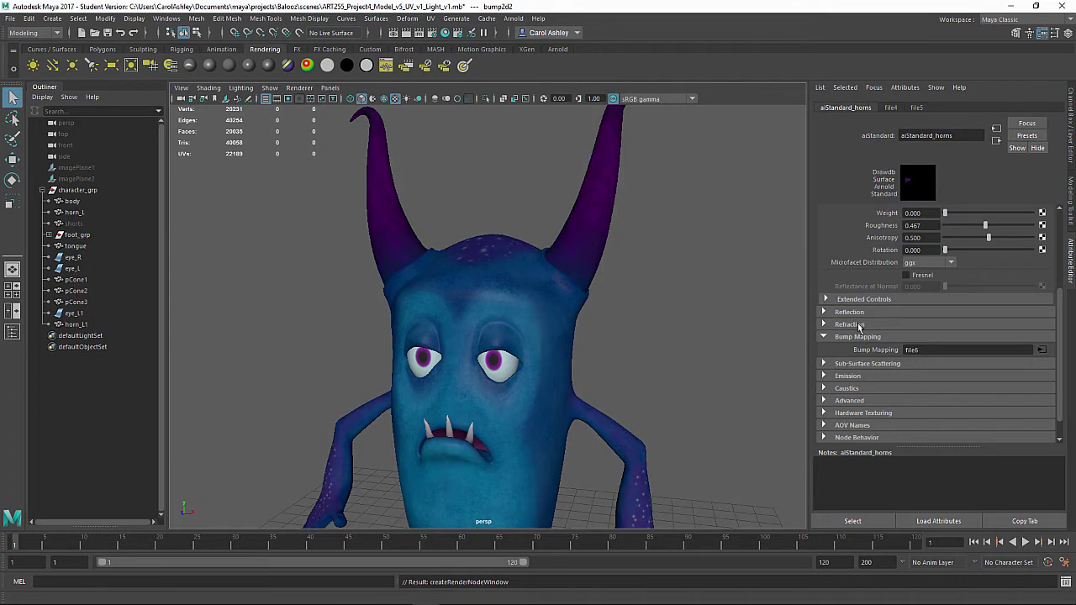
Drag aiStandard_horns' Specular Weight up to 1.0 so the purple horns shine.
scroll(920, 267, "up", 3)
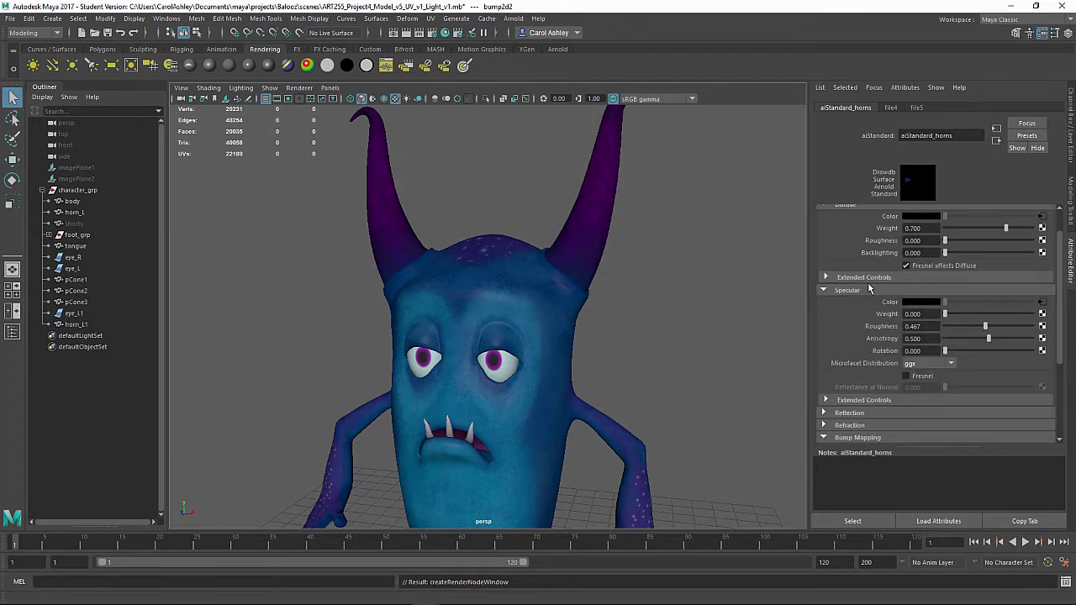
left_click_drag(945, 313, 1044, 315)
left_click_drag(349, 416, 612, 397, "alt")
Open the body's aiStandard_body material and try different Specular Weight values on the skin.
left_click(409, 308)
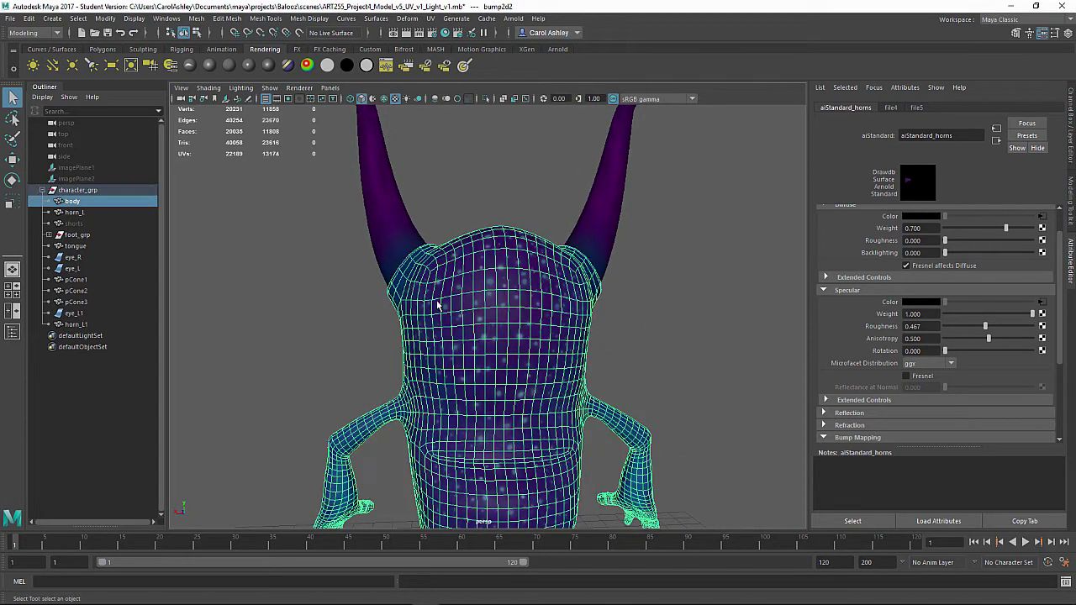
left_click(1058, 108)
left_click(1058, 107)
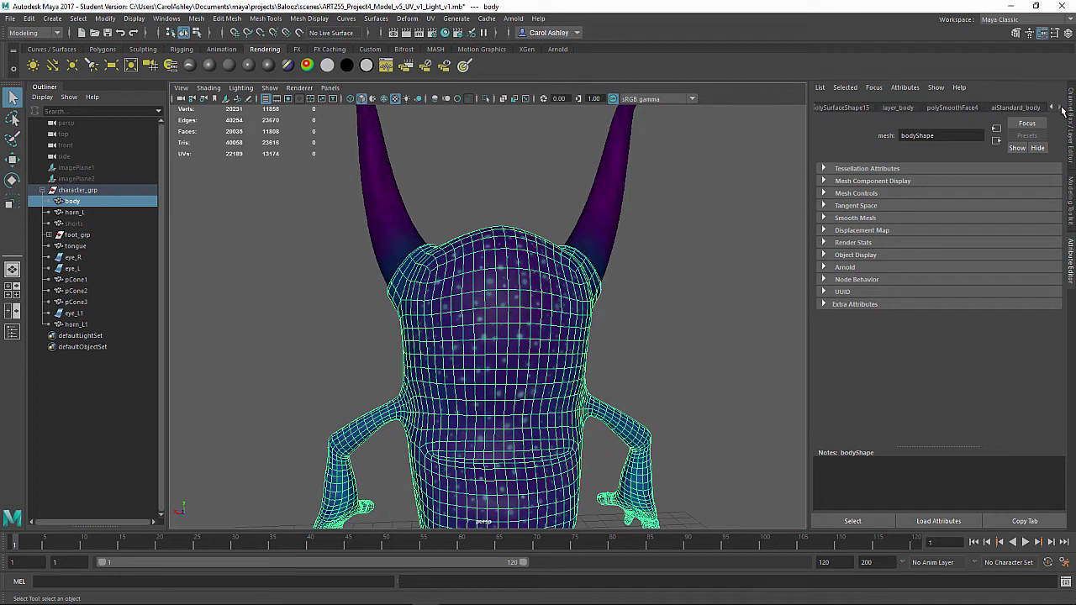
left_click(1011, 108)
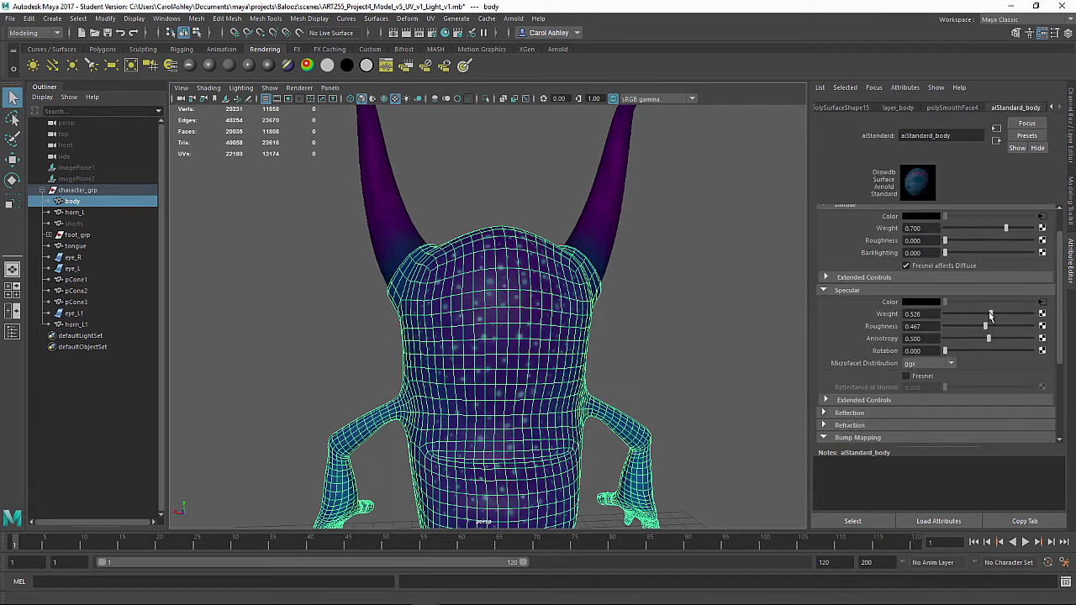
left_click_drag(990, 314, 979, 314)
mouse_move(980, 315)
left_mouse_down()
mouse_move(1016, 317)
mouse_move(988, 318)
left_mouse_up()
right_click_drag(655, 320, 784, 322, "alt")
left_click_drag(616, 310, 558, 288, "alt")
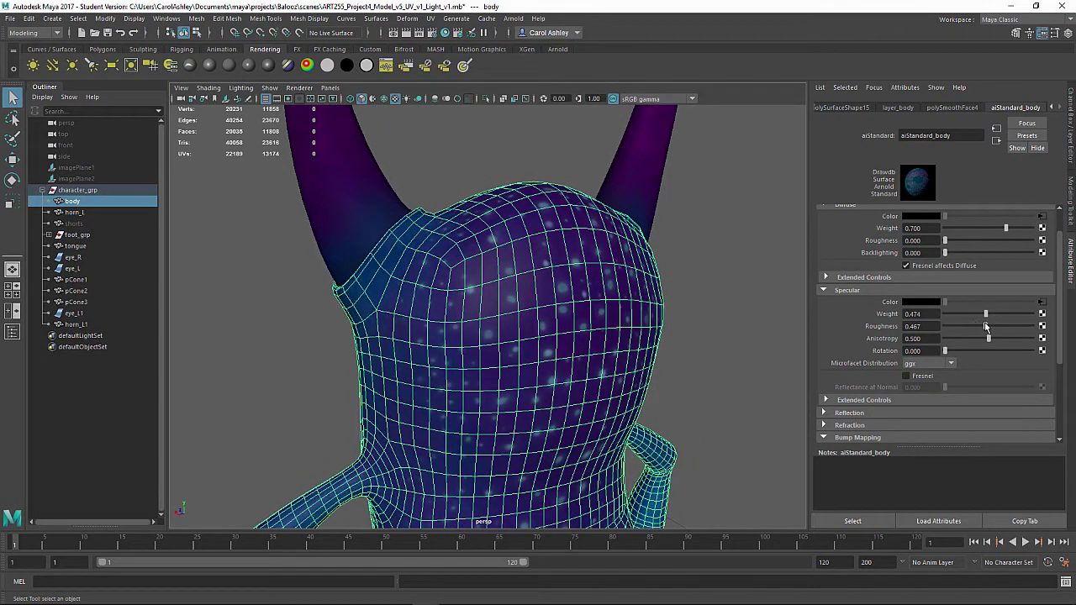
Set aiStandard_body's Specular Roughness to 0.570 and Specular Weight to 0.350.
left_click_drag(985, 327, 956, 328)
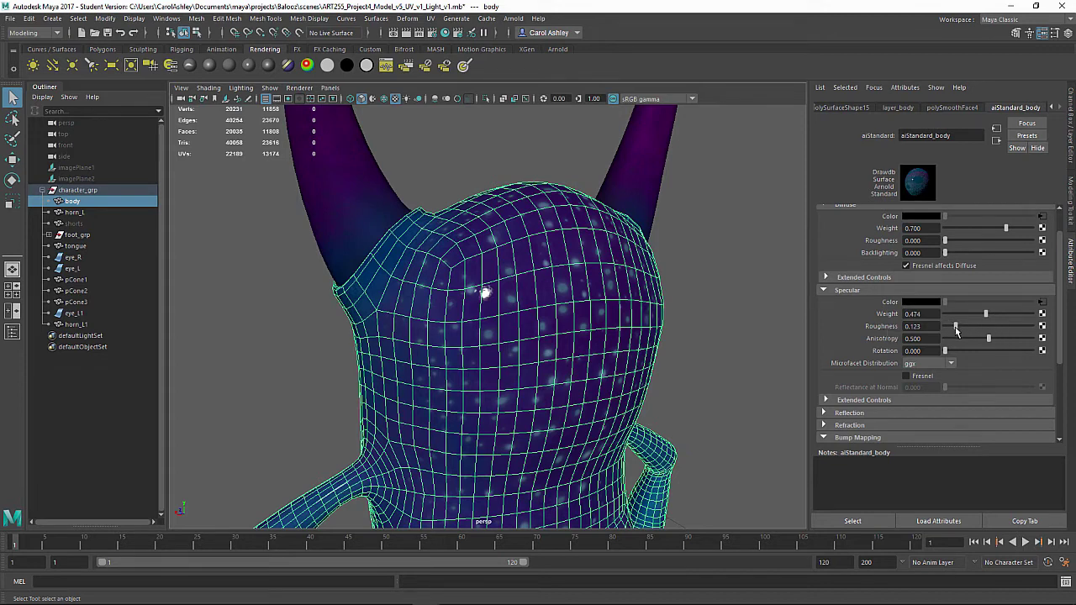
left_click_drag(956, 330, 995, 331)
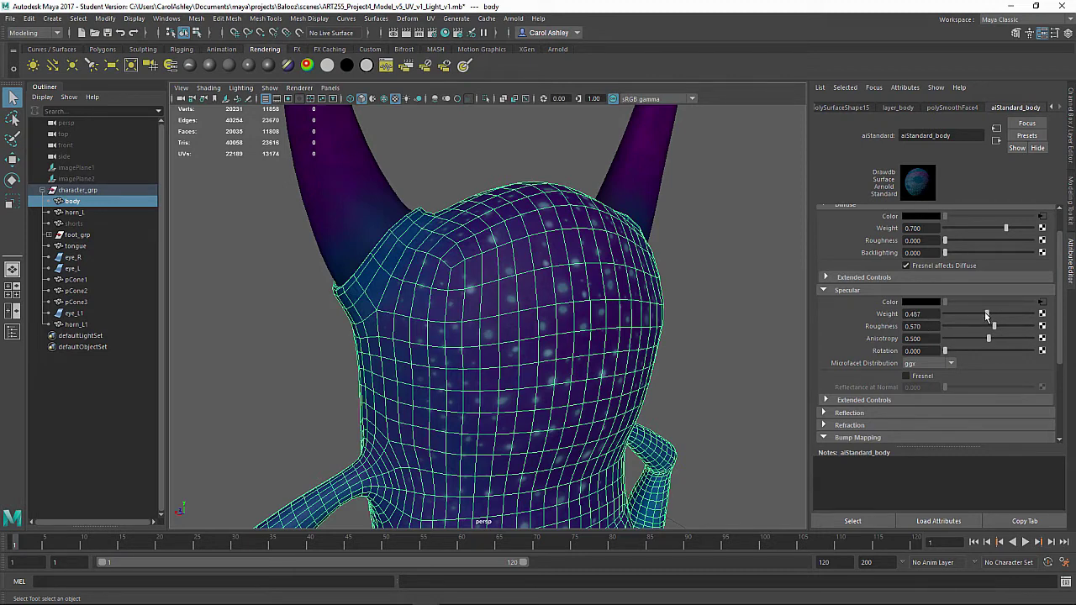
left_click_drag(987, 314, 974, 317)
left_click_drag(527, 313, 559, 279, "alt")
scroll(586, 223, "up", 5)
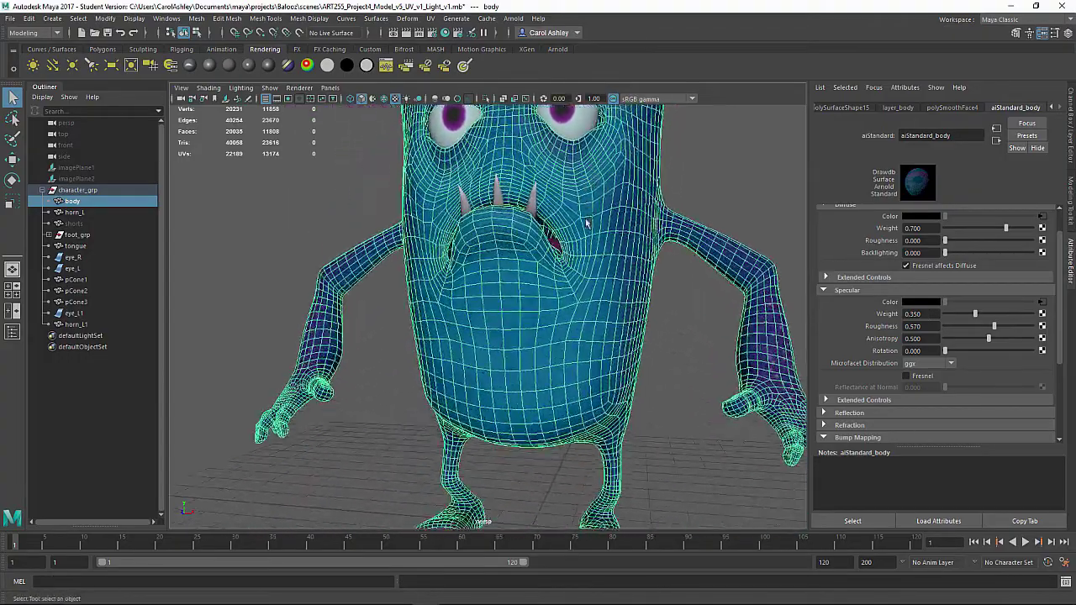
Select a claw and rename its aiStandard9 material to aiStandard_nails.
left_click_drag(587, 223, 563, 273, "alt")
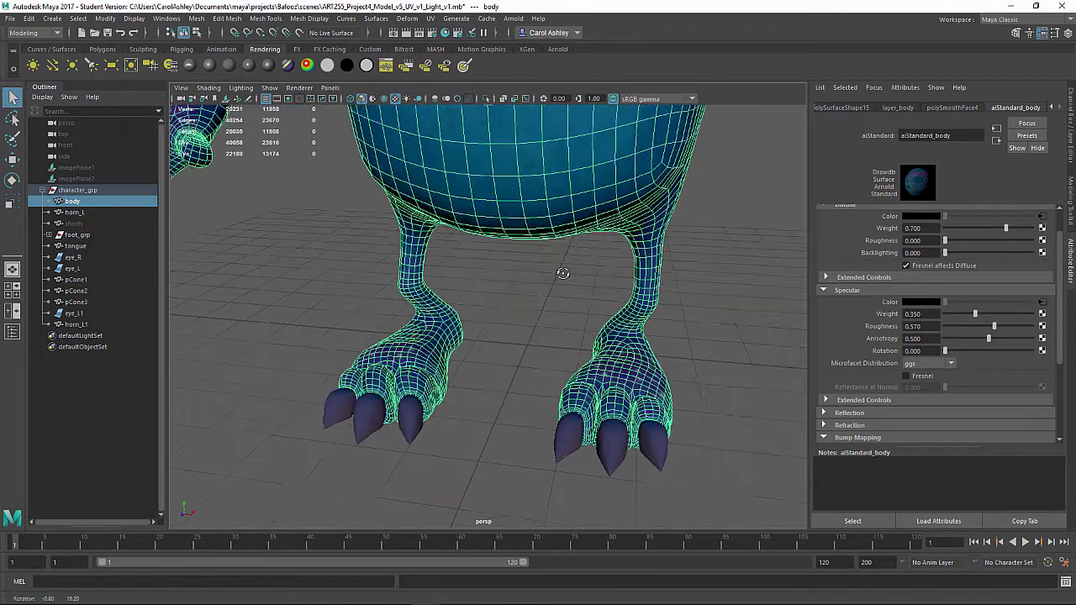
left_click(570, 440)
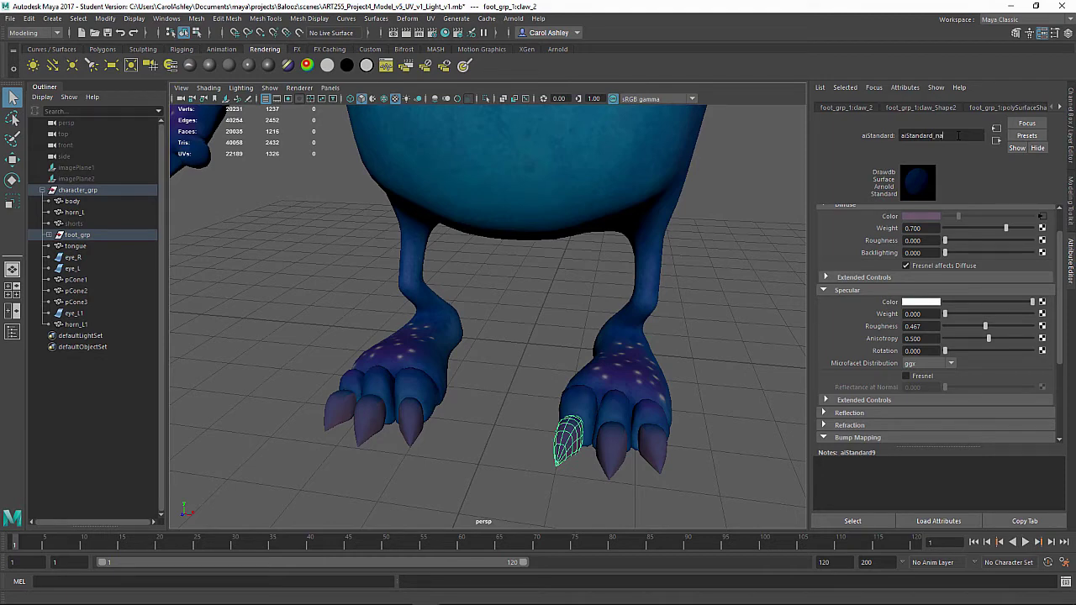
type("ls")
key("Return")
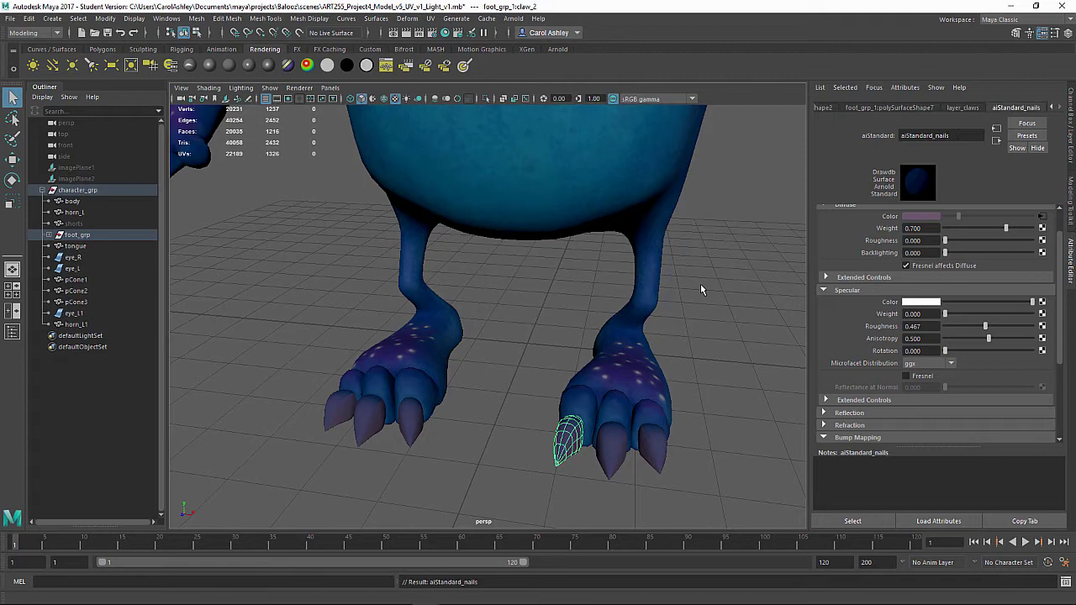
left_click_drag(700, 289, 505, 168, "alt")
Tint the white end of pCone2's ramp3 to a faint pinkish grey.
left_click(462, 164)
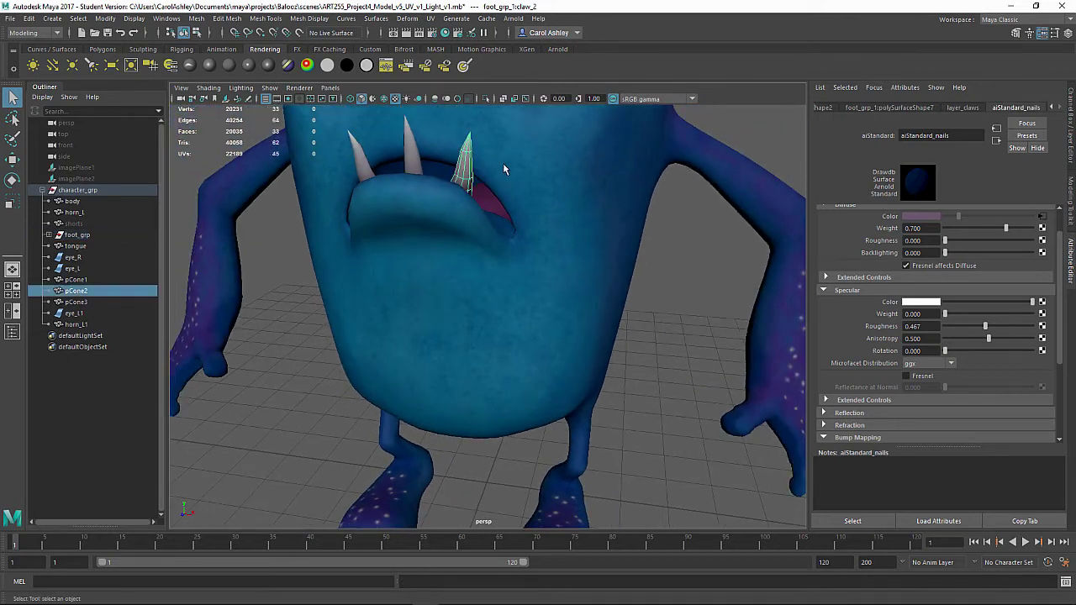
left_click(1042, 217)
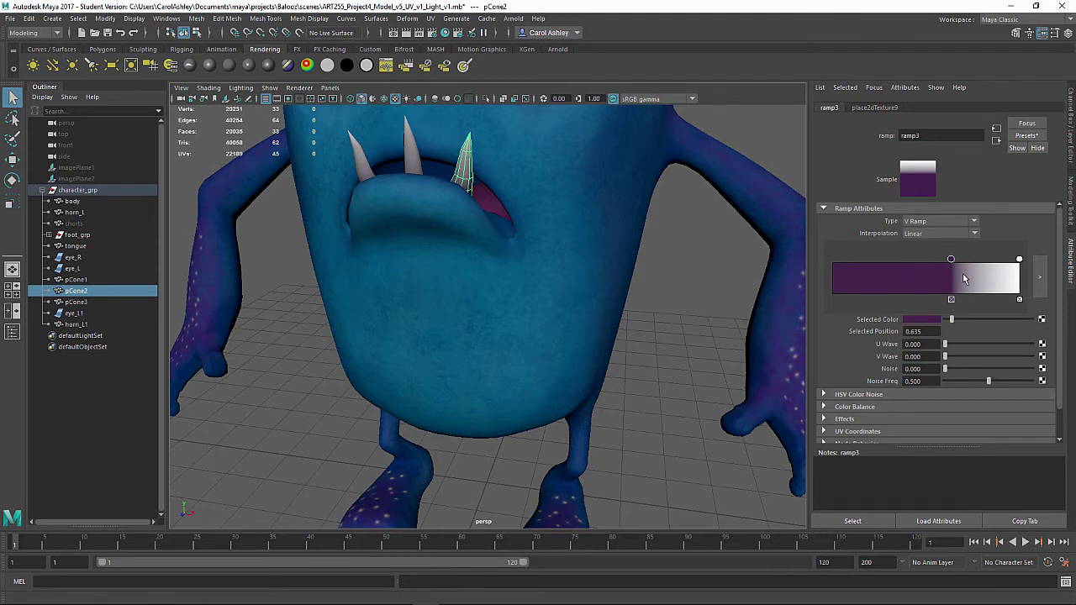
left_click(1019, 260)
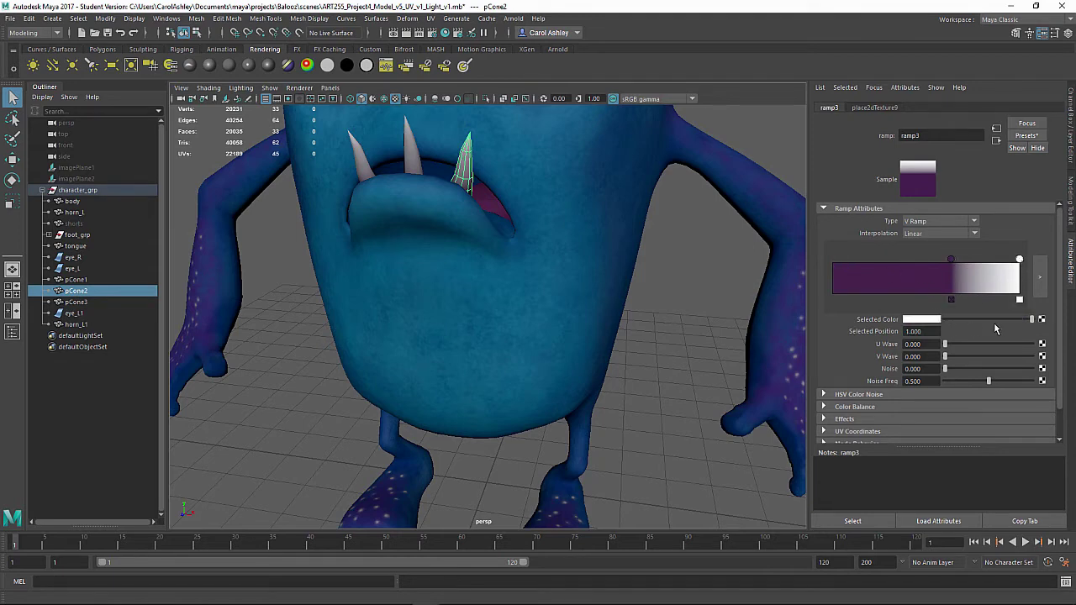
left_click(921, 319)
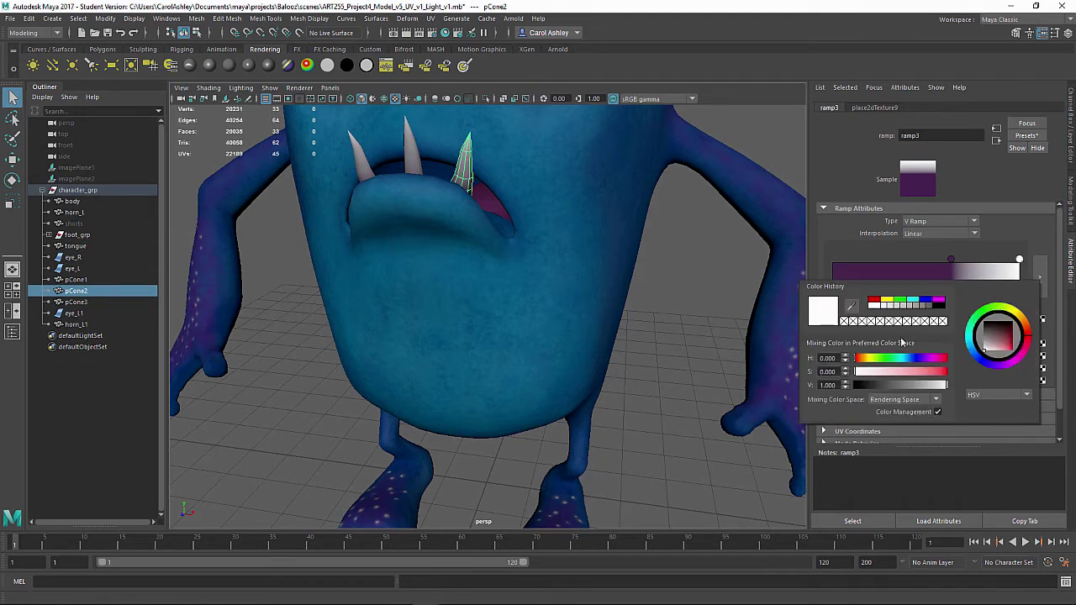
mouse_move(930, 389)
left_mouse_down()
mouse_move(921, 386)
mouse_move(942, 386)
left_mouse_up()
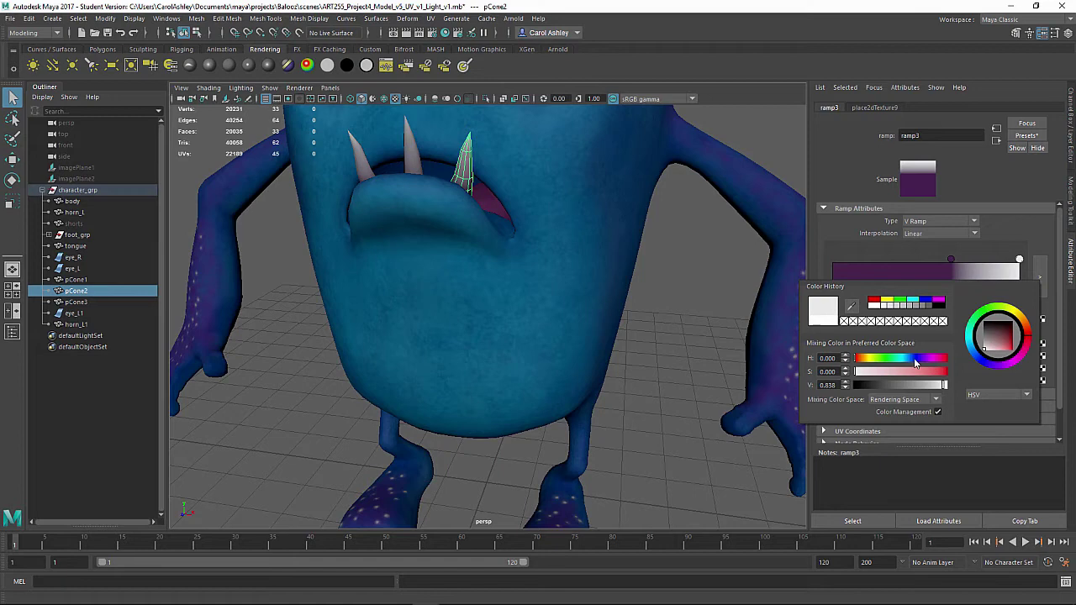
left_click_drag(874, 378, 870, 380)
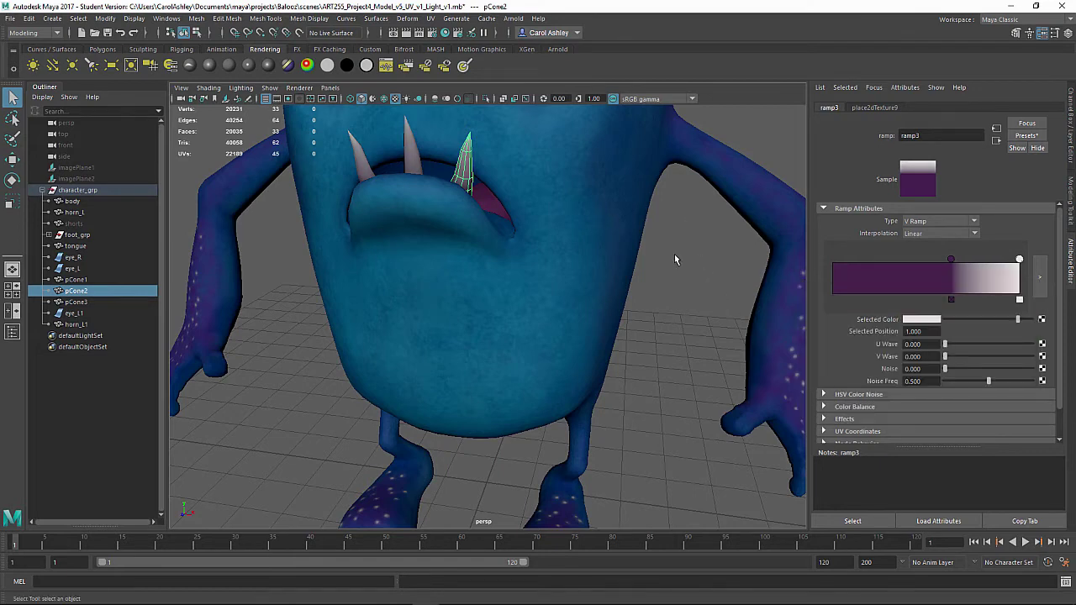
Change ramp3's purple stop at 0.635 to a dark slate blue.
left_click(950, 260)
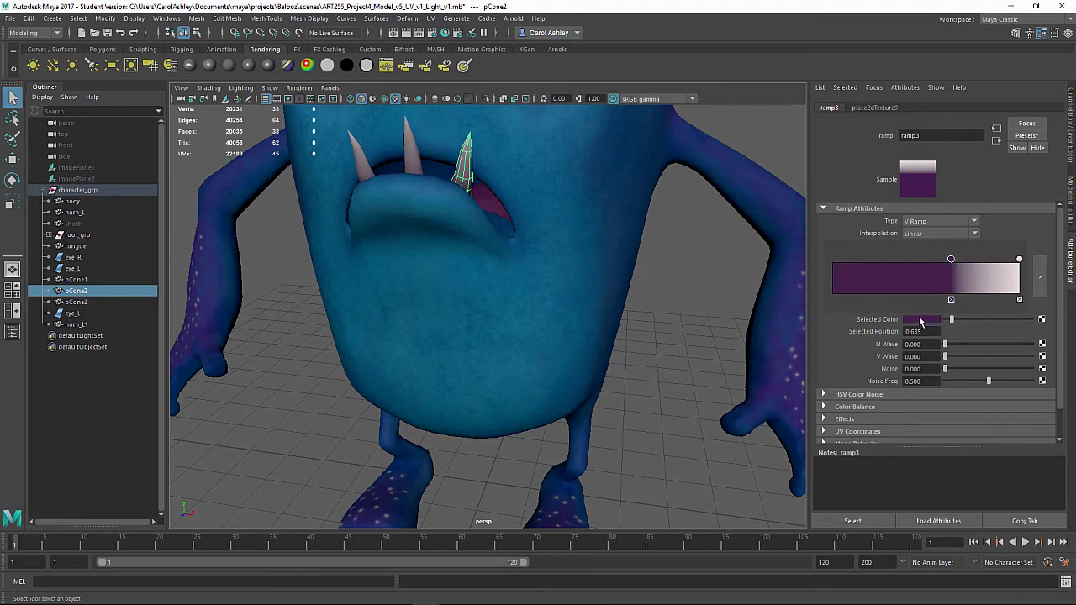
left_click(920, 321)
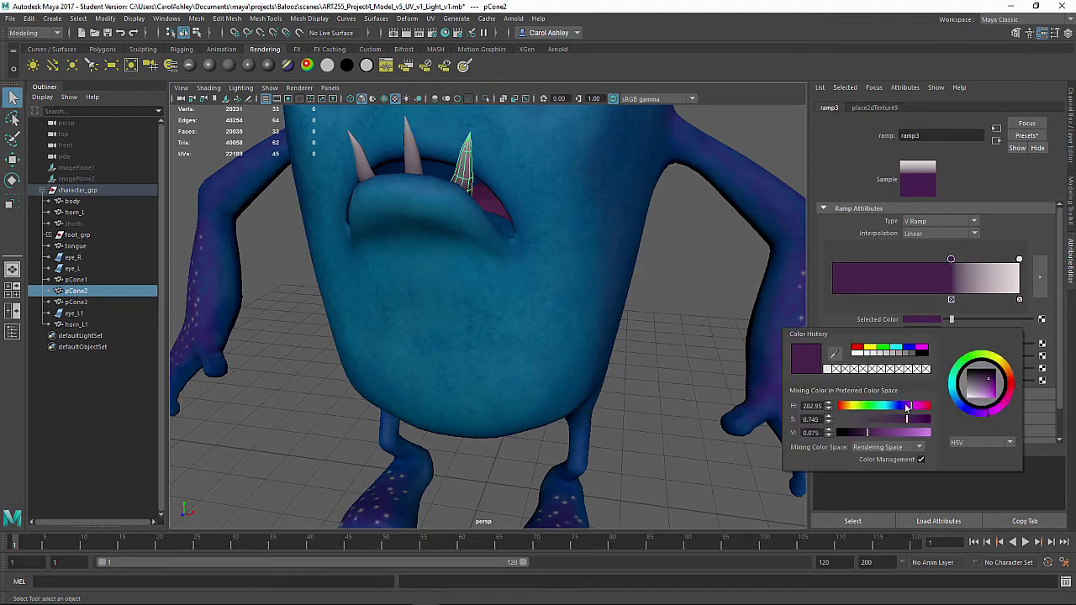
left_click_drag(905, 408, 885, 404)
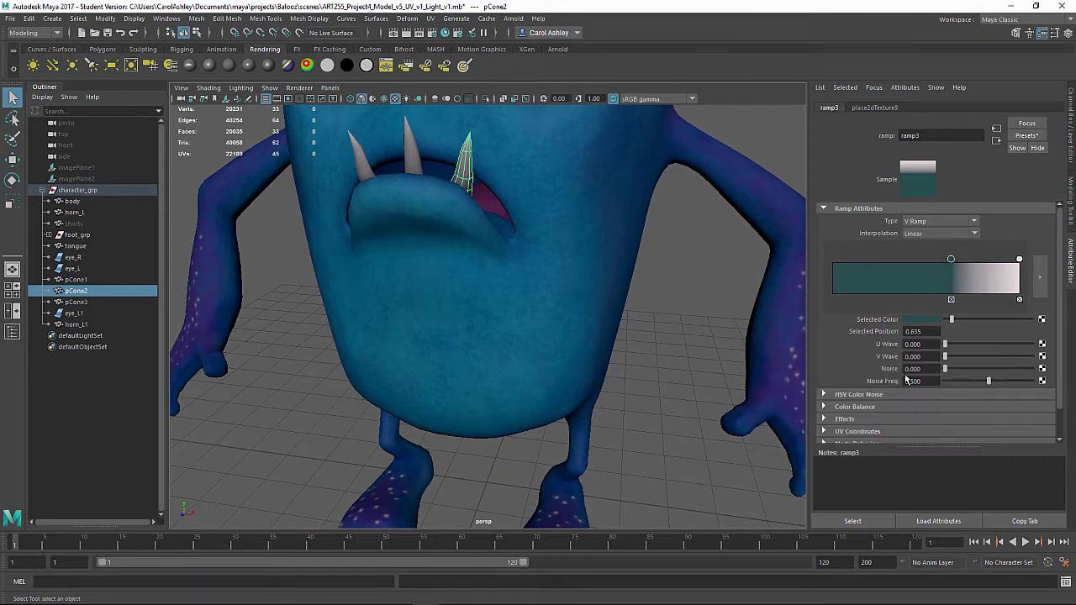
left_click(924, 319)
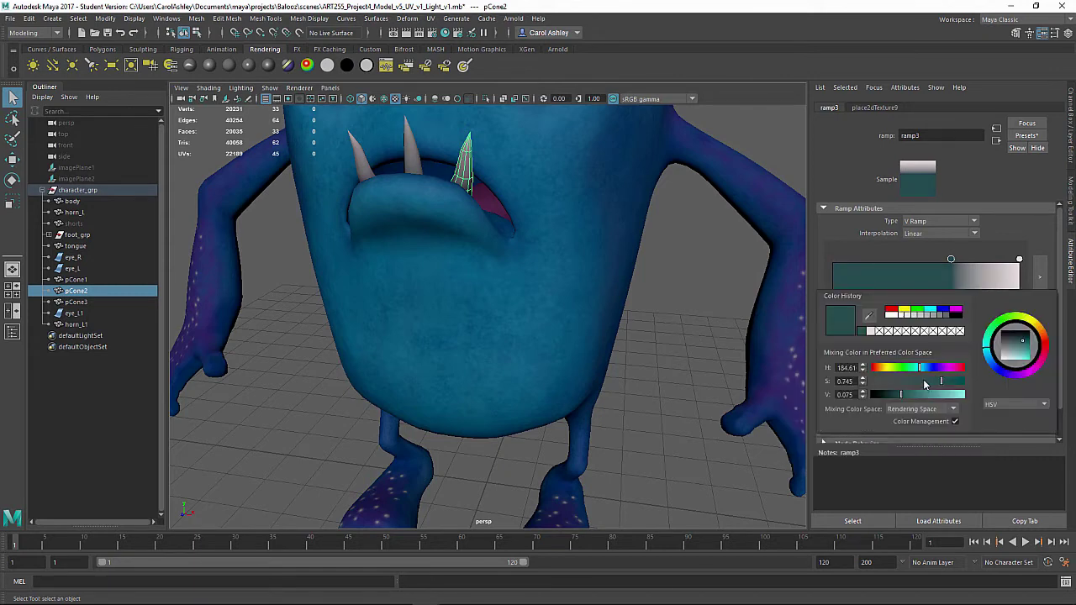
left_click(927, 380)
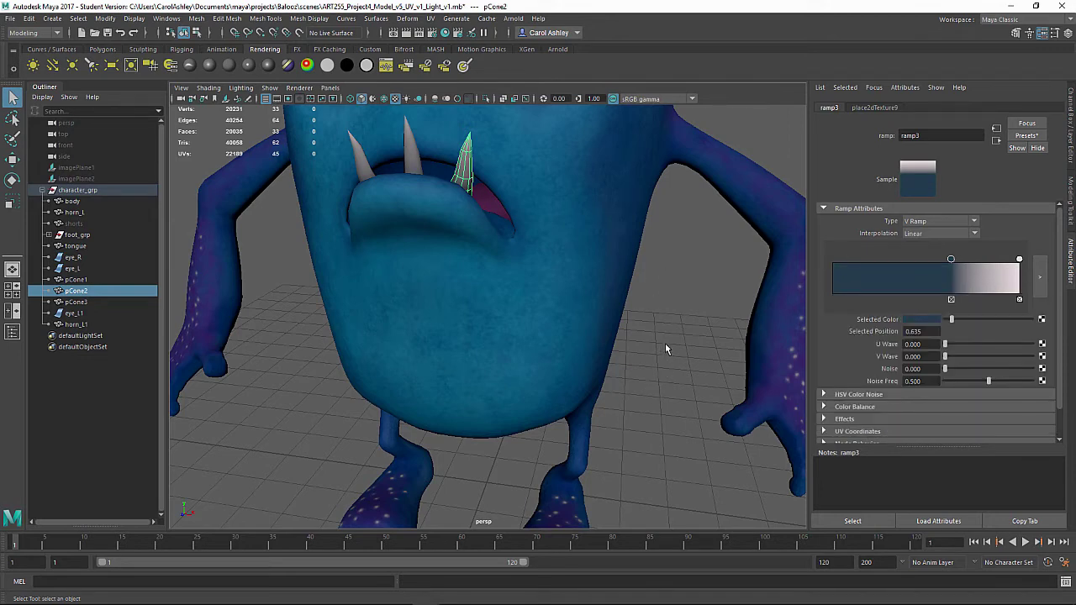
left_click_drag(468, 202, 383, 166, "alt")
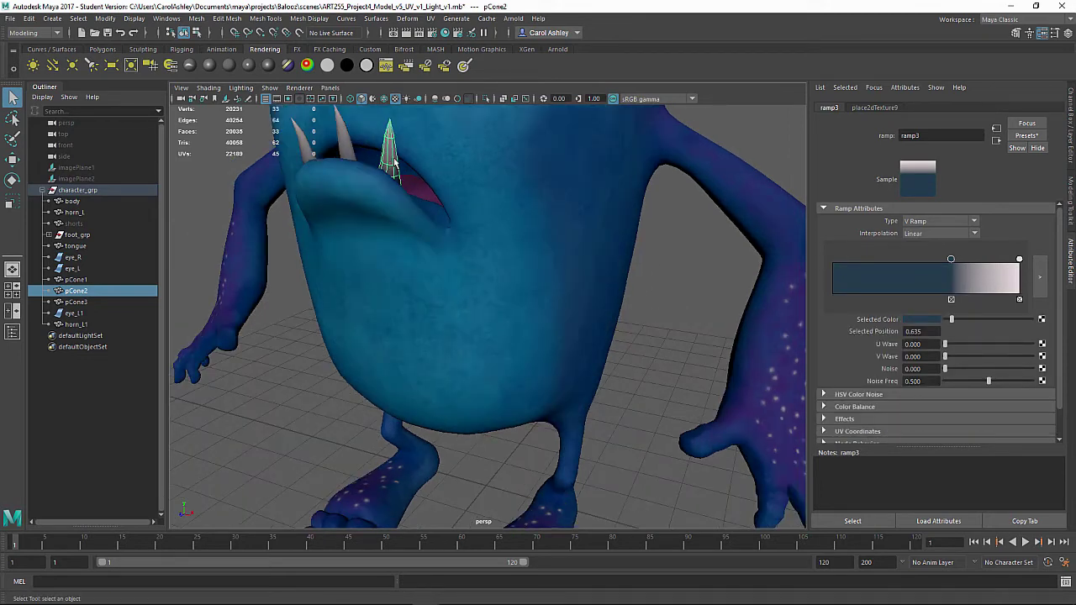
left_click_drag(492, 360, 379, 451, "alt")
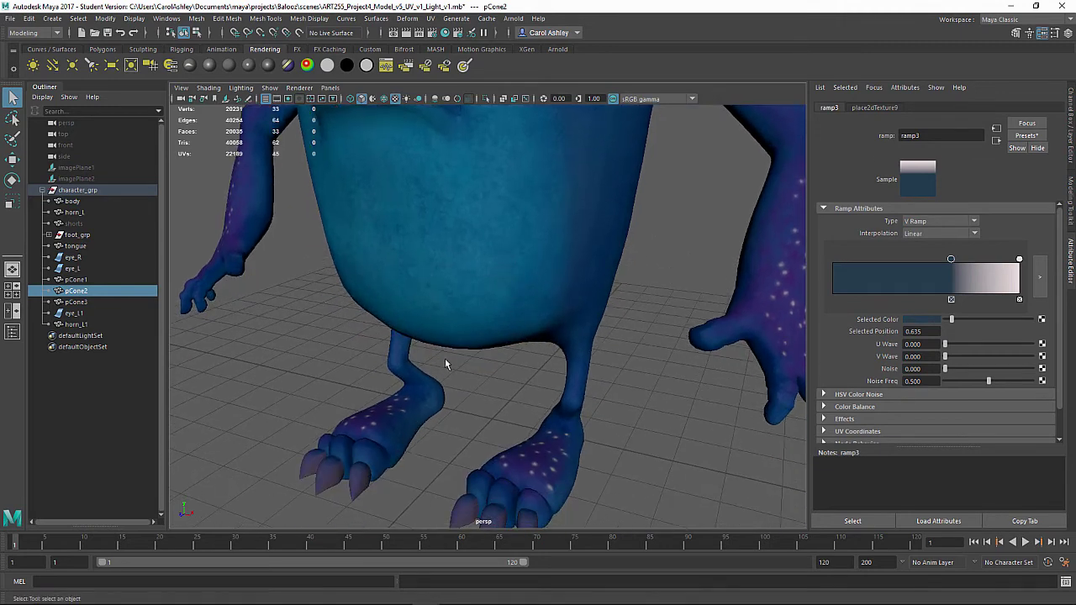
left_click_drag(446, 363, 550, 238, "alt")
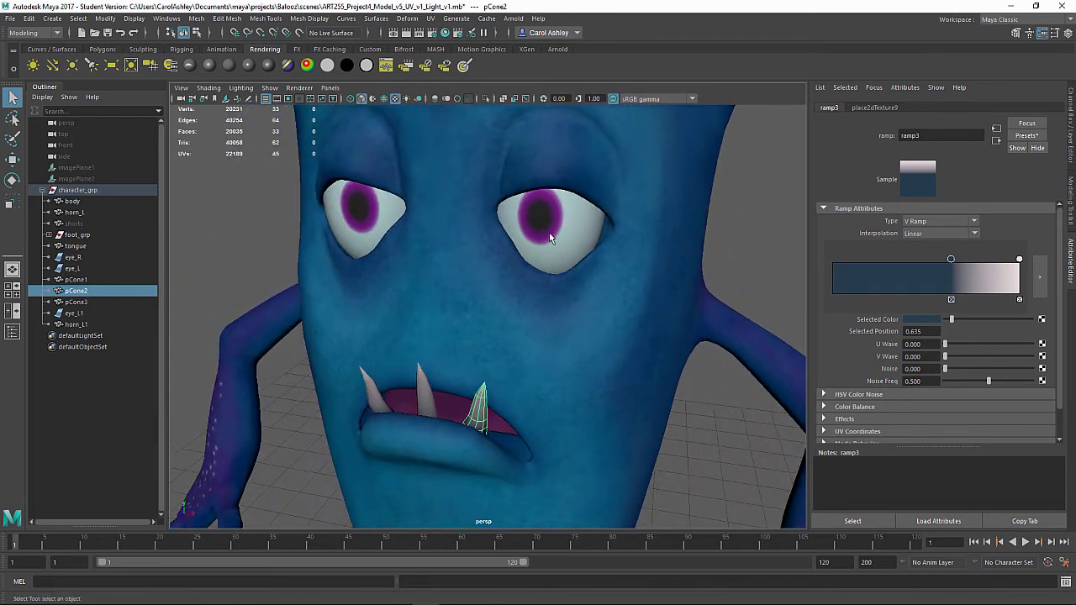
Rearrange eye_L's ramp1 U Ramp colour stops, one at 0.853, for a purple iris rim.
left_click(598, 237)
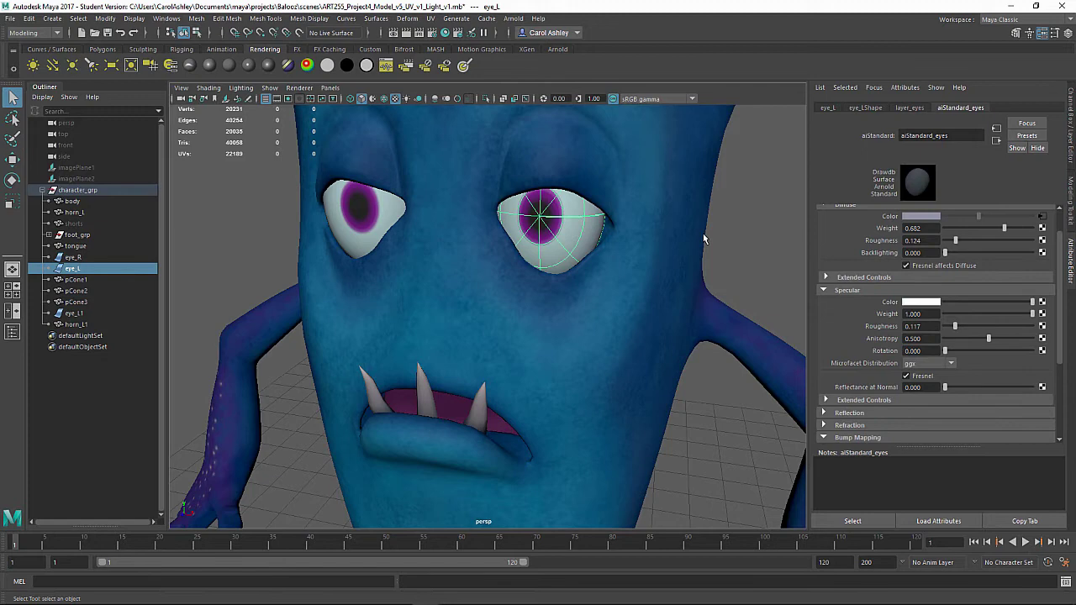
left_click(1043, 217)
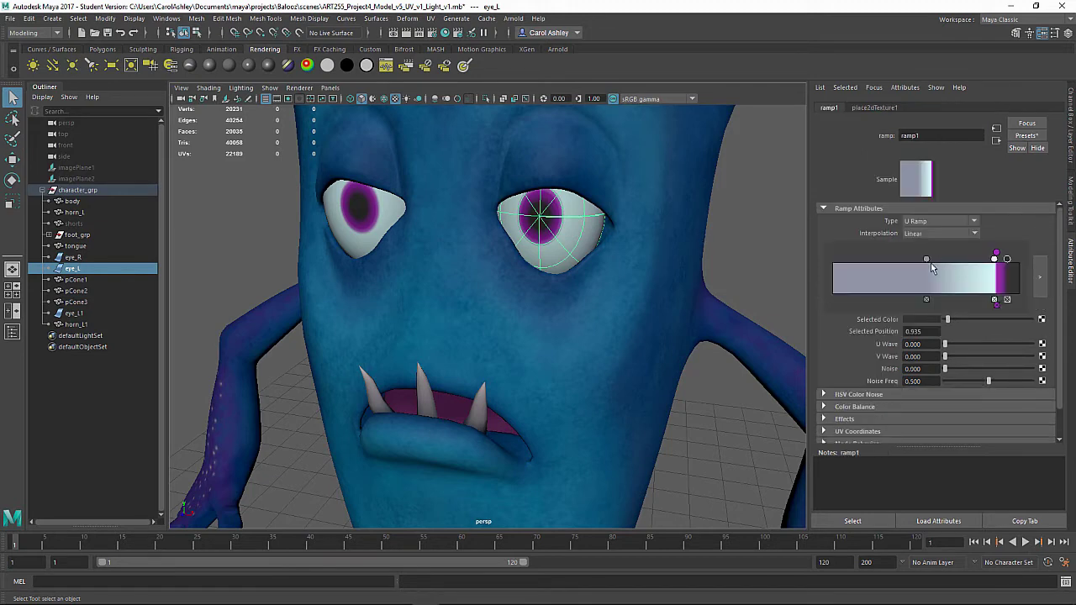
left_click_drag(684, 302, 581, 271, "alt")
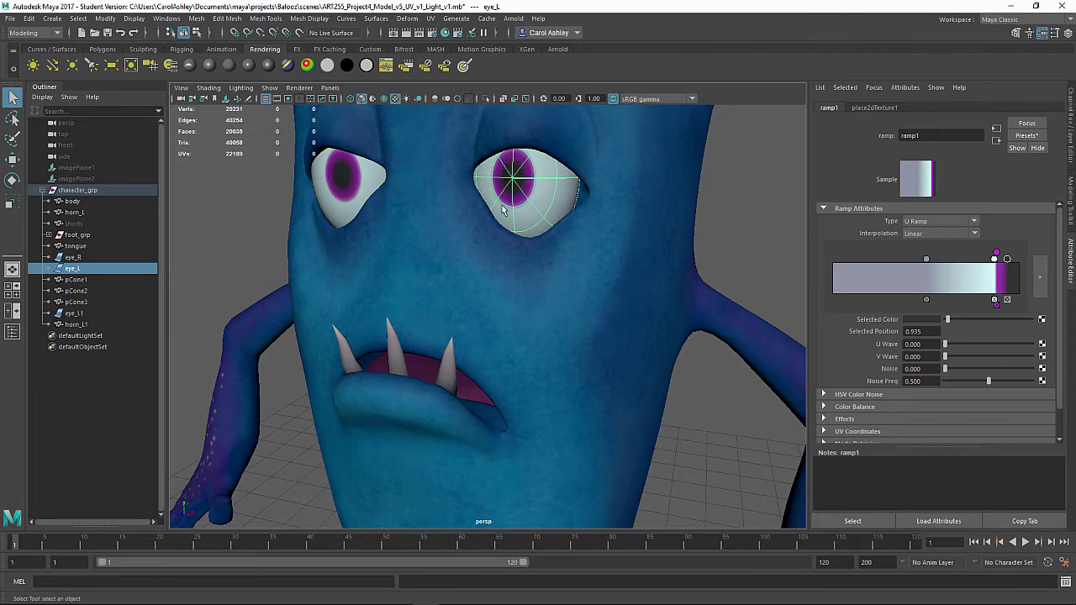
left_click(923, 223)
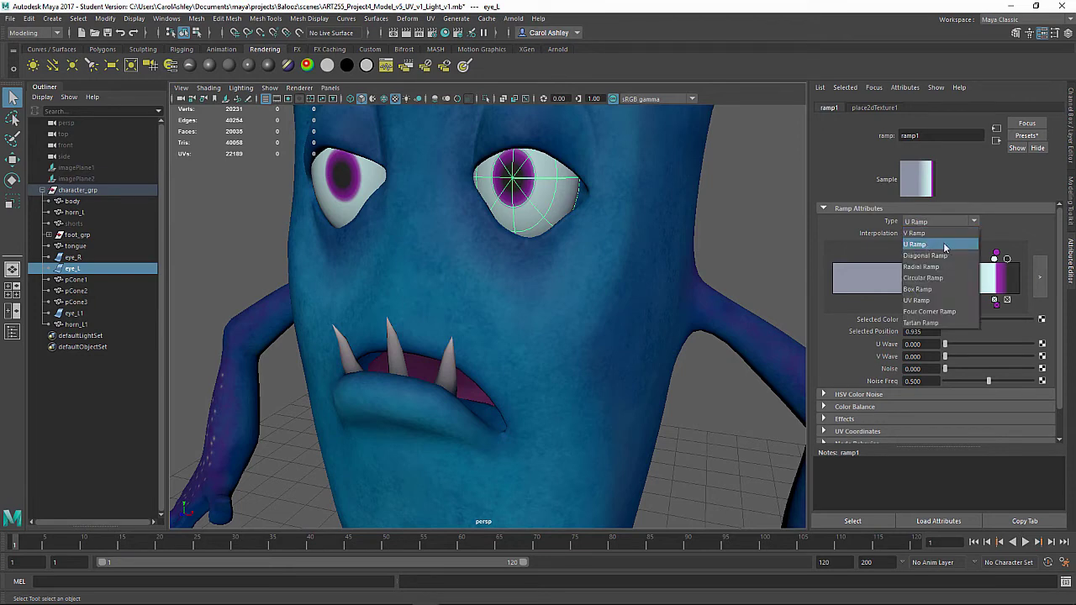
left_click(944, 245)
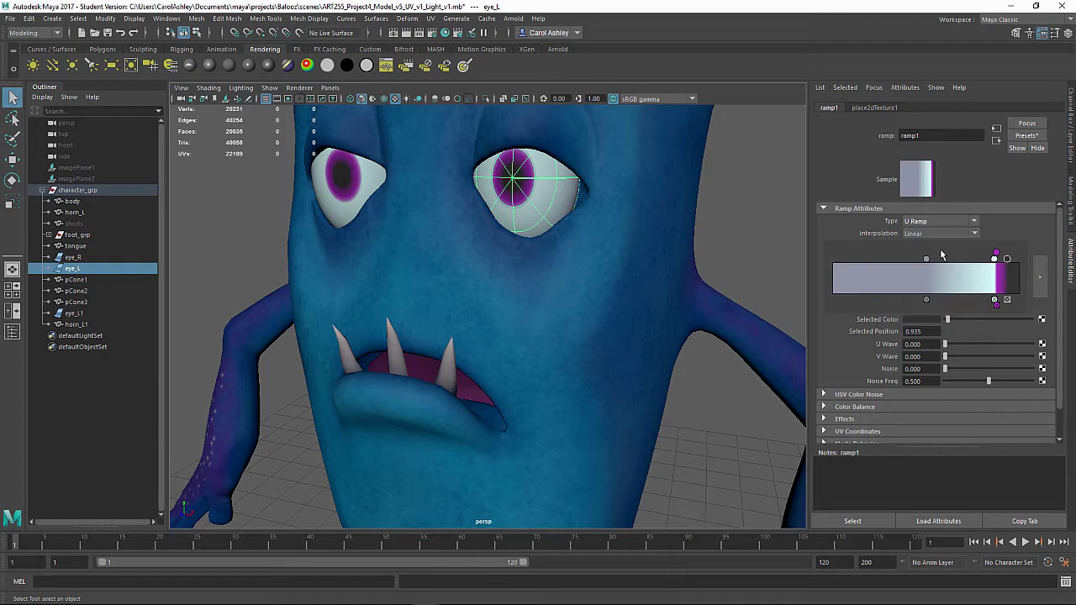
mouse_move(926, 260)
left_mouse_down()
mouse_move(869, 261)
mouse_move(917, 261)
left_mouse_up()
mouse_move(995, 260)
left_mouse_down()
mouse_move(961, 259)
mouse_move(1002, 262)
left_mouse_up()
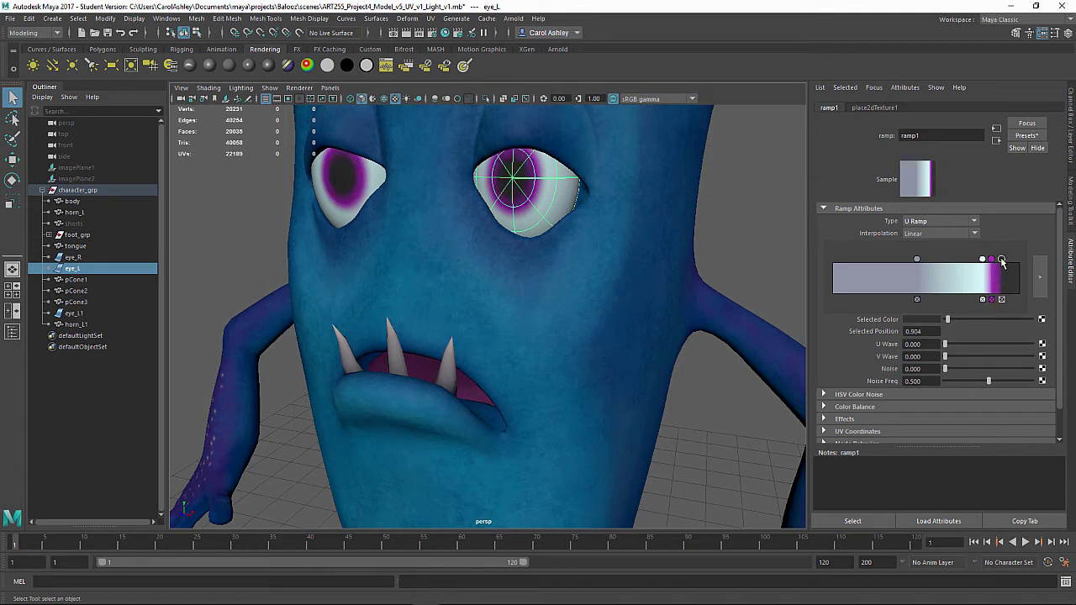
left_click(992, 259)
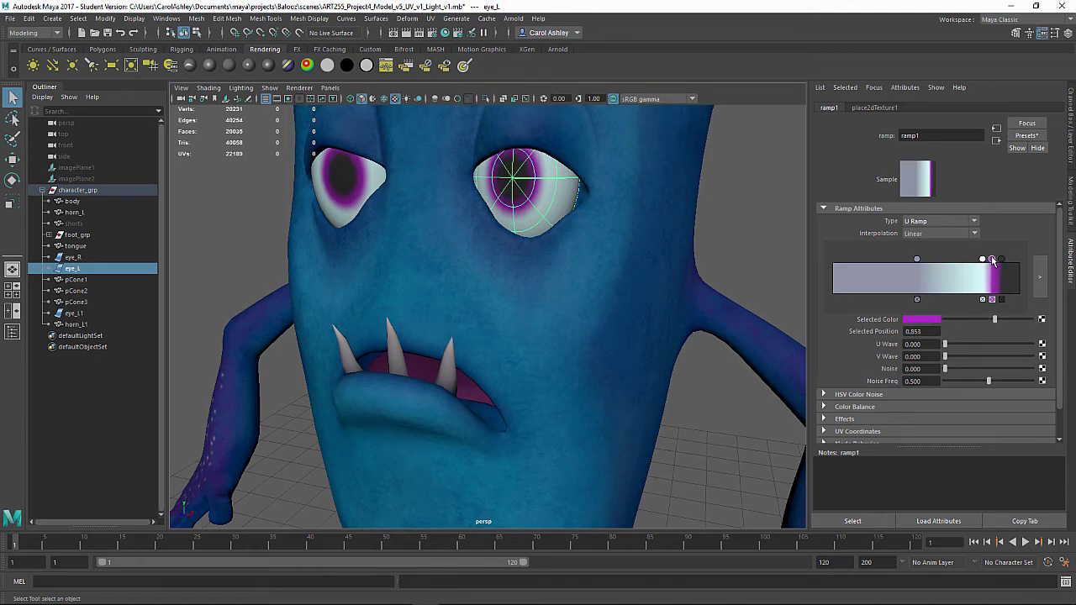
left_click_drag(982, 259, 992, 261)
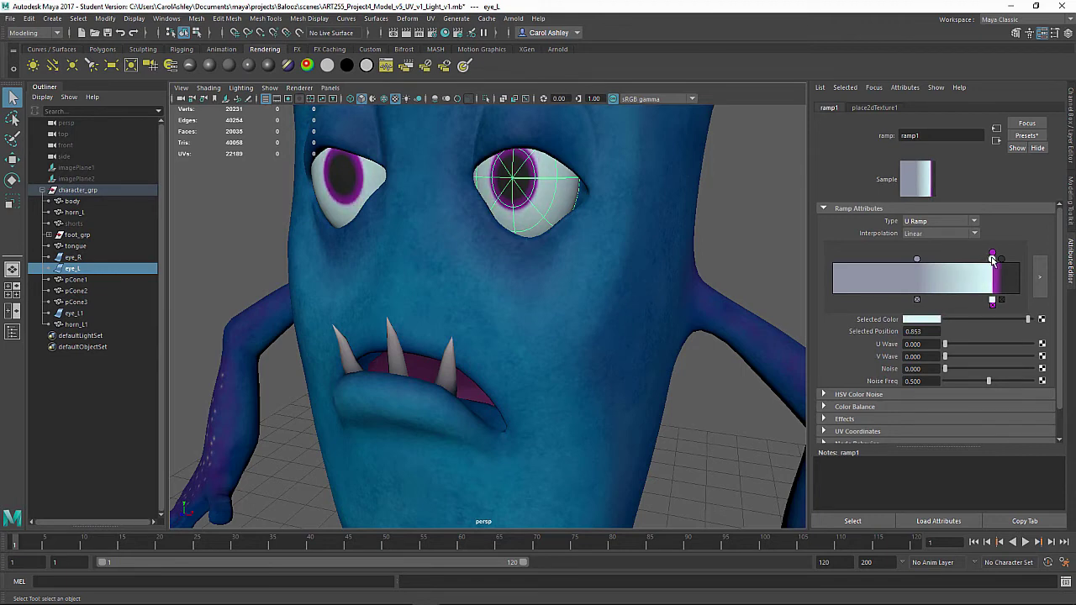
Deselect the eye and orbit around the whole textured monster to review it.
left_click(781, 242)
scroll(776, 241, "down", 2)
left_click_drag(776, 240, 533, 276, "alt")
middle_click_drag(532, 277, 502, 323, "alt")
mouse_move(502, 323)
left_mouse_down("alt")
mouse_move(501, 344)
mouse_move(510, 327)
mouse_move(386, 324)
mouse_move(493, 244)
mouse_move(504, 341)
left_mouse_up("alt")
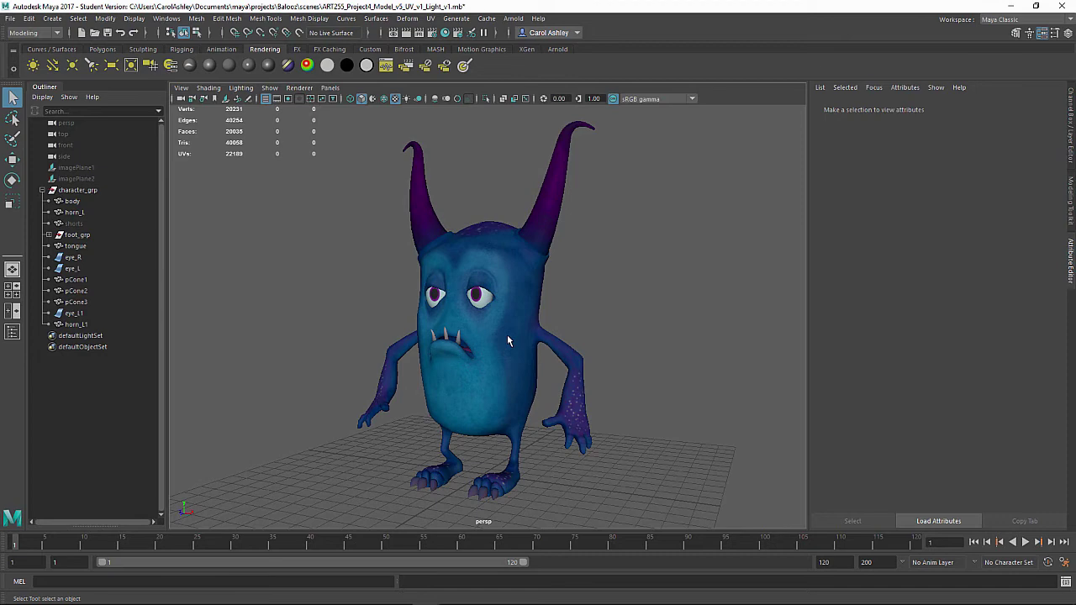
Save the scene as ART255_Project4_Model_v5_UV_v1_Light_v1 and acknowledge the file-type notice.
left_click(10, 19)
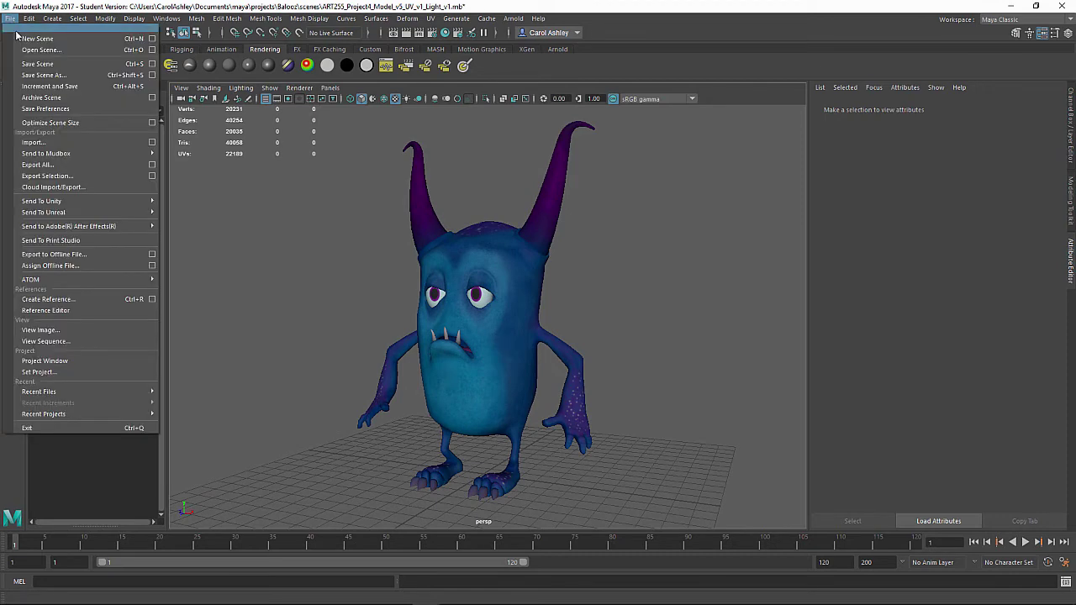
left_click(45, 75)
left_click(295, 400)
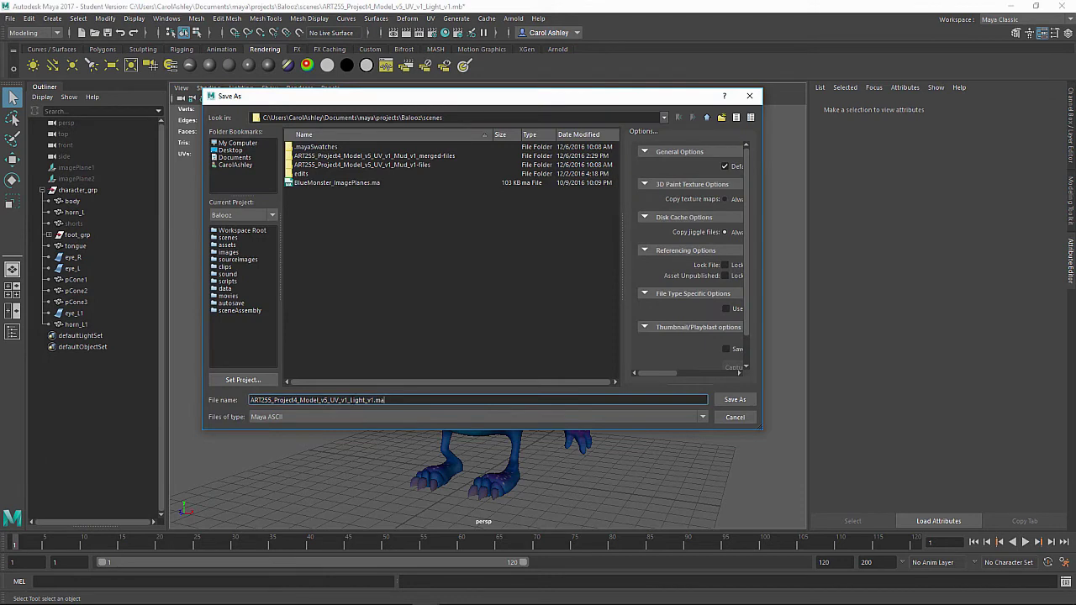
left_click_drag(349, 400, 377, 400)
left_click(385, 399)
left_click(736, 400)
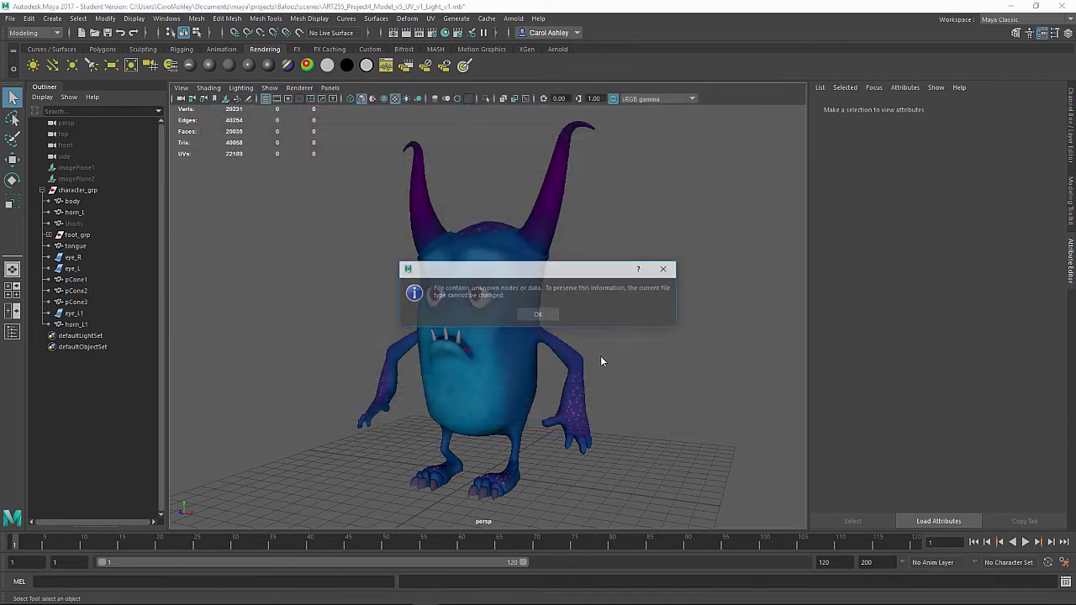
left_click(538, 312)
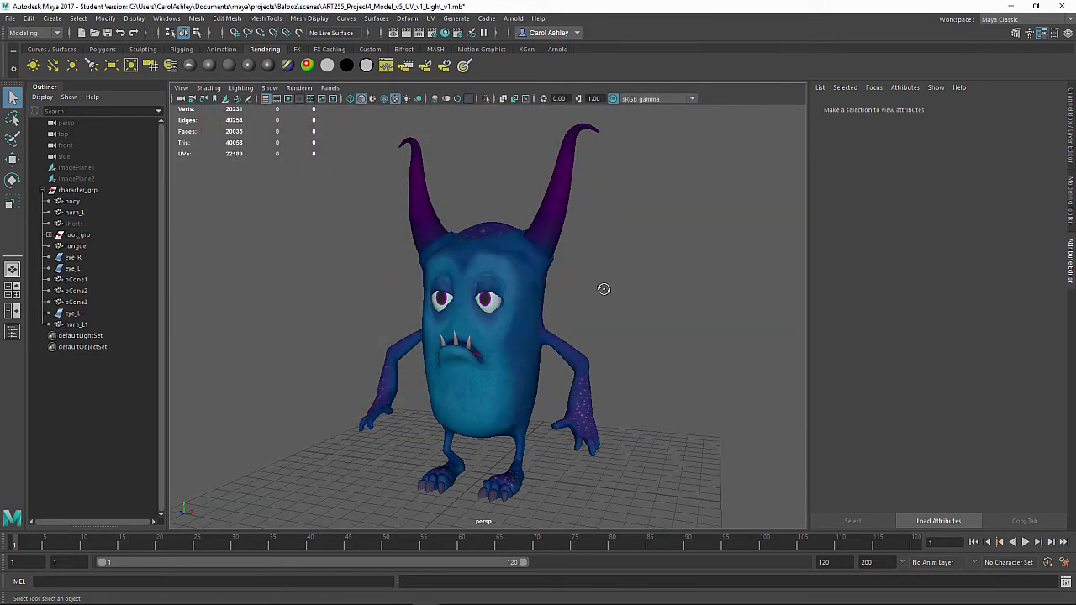
Import Three_Point_Lighting_Maya.mb from the projects folder, past the student version warning.
left_click_drag(603, 288, 547, 276, "alt")
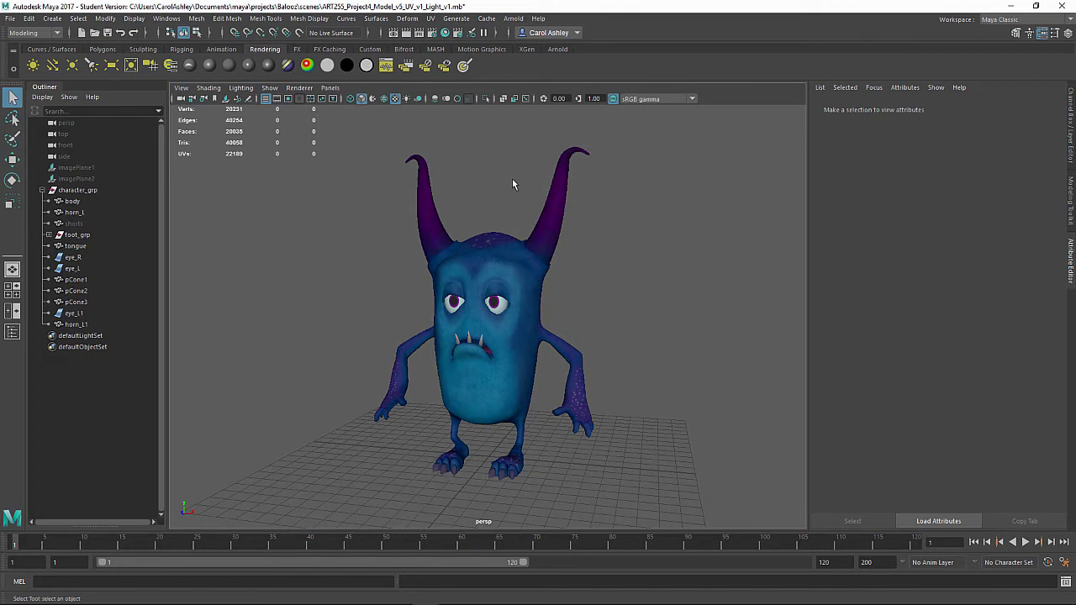
left_click(12, 20)
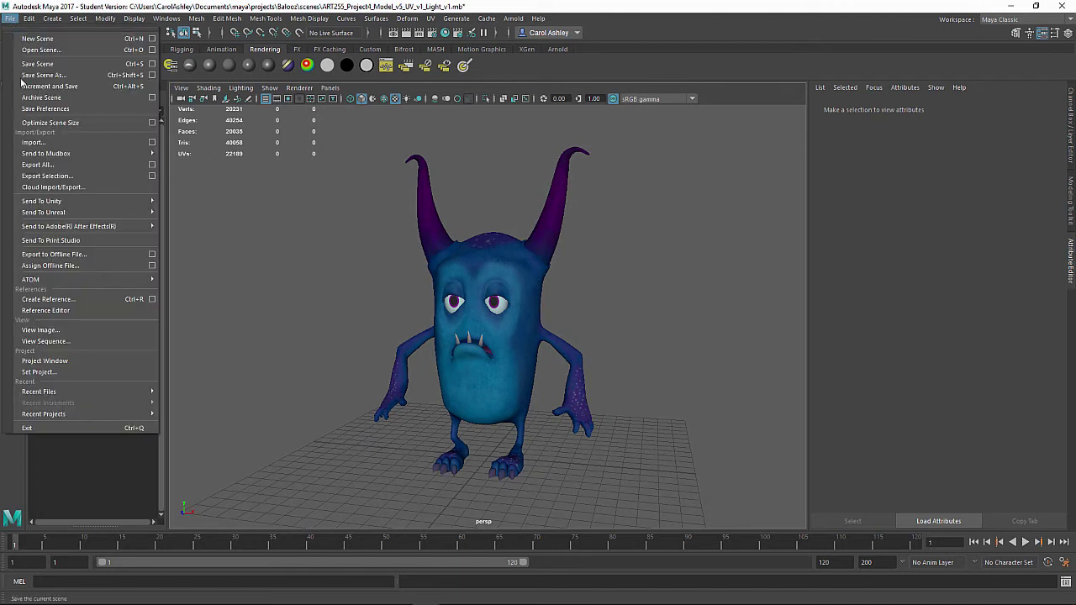
left_click(39, 142)
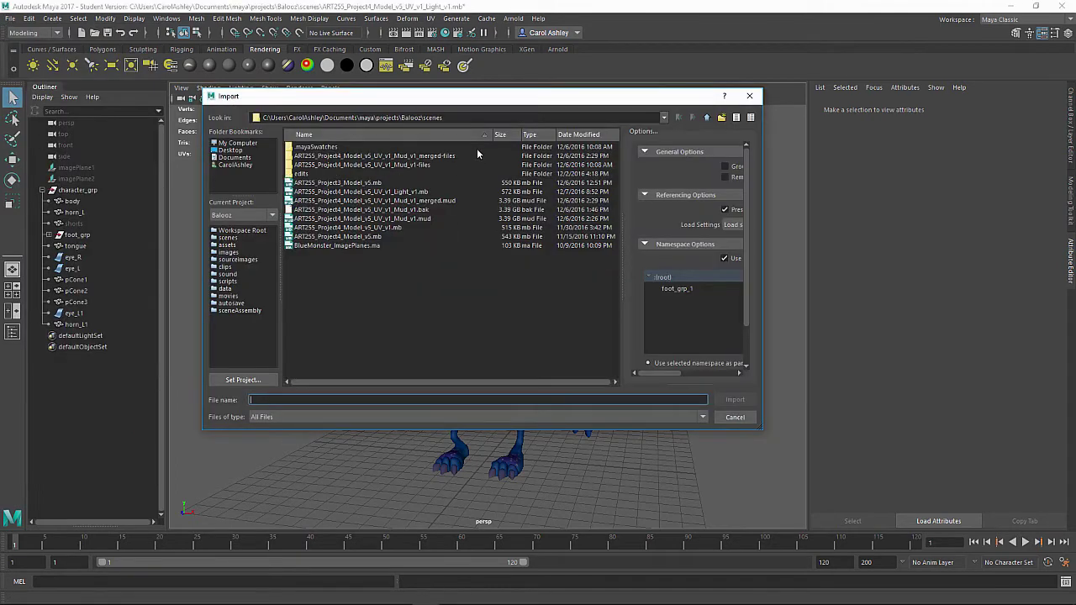
left_click(707, 117)
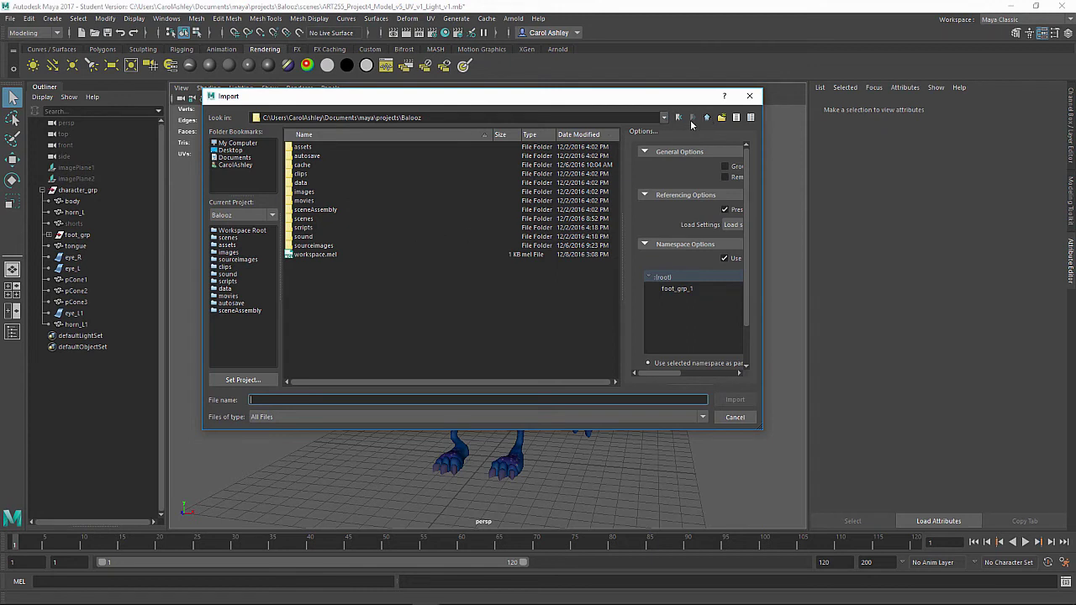
left_click(707, 118)
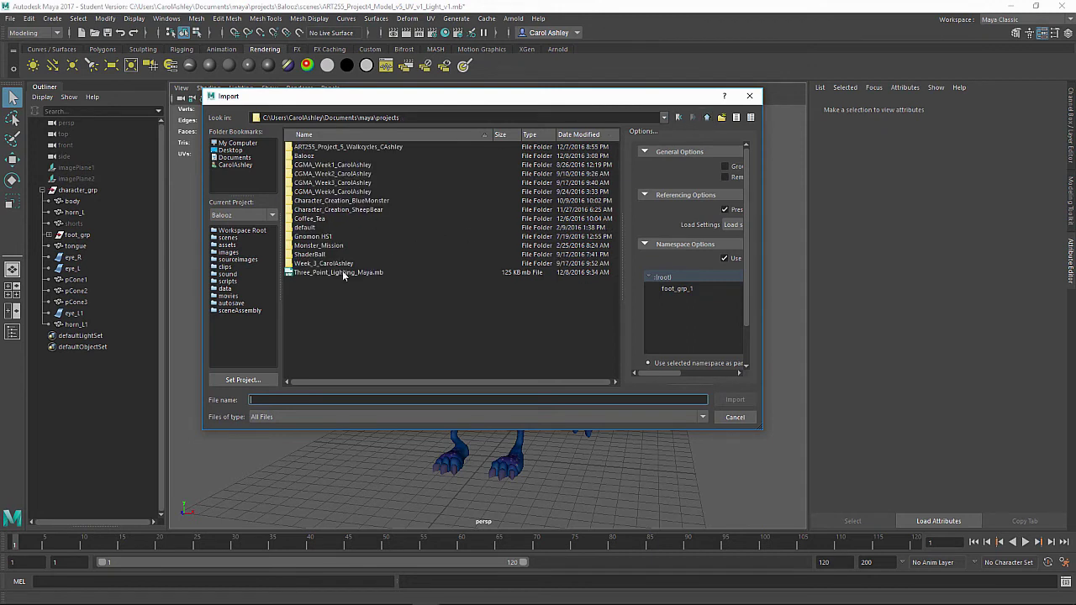
left_click(343, 273)
left_click(734, 400)
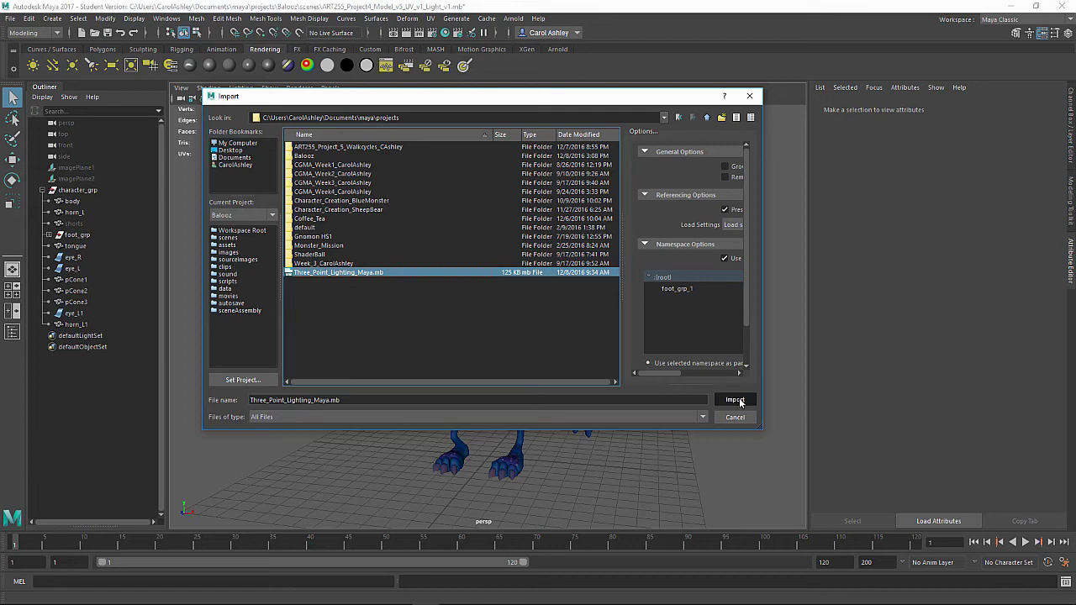
left_click(514, 318)
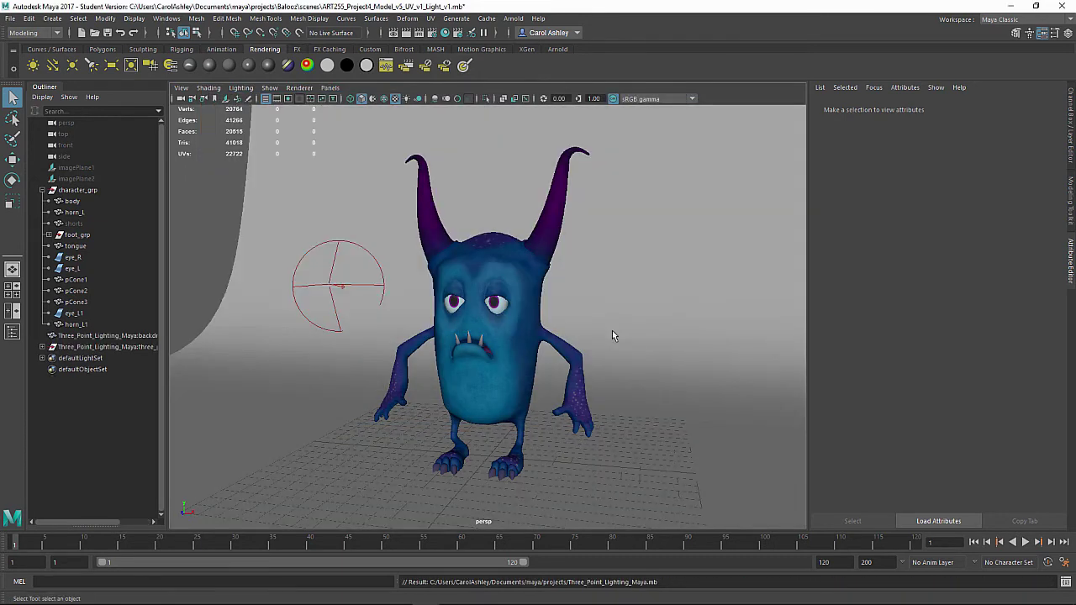
Delete the imported three point light rig and select the backdrop mesh.
scroll(546, 302, "down", 3)
left_click_drag(546, 304, 391, 296, "alt")
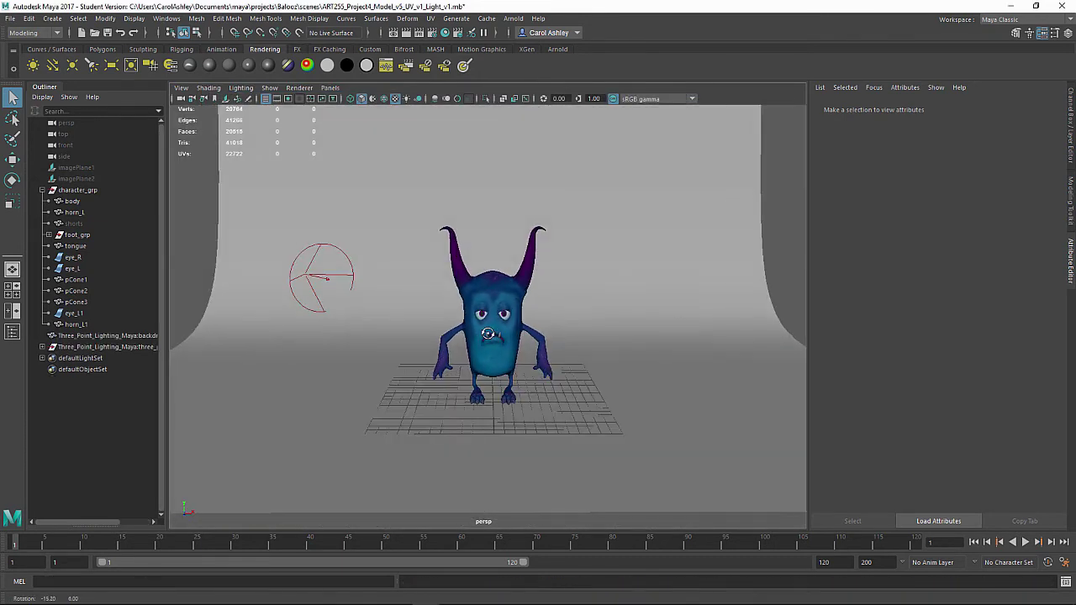
left_click(79, 347)
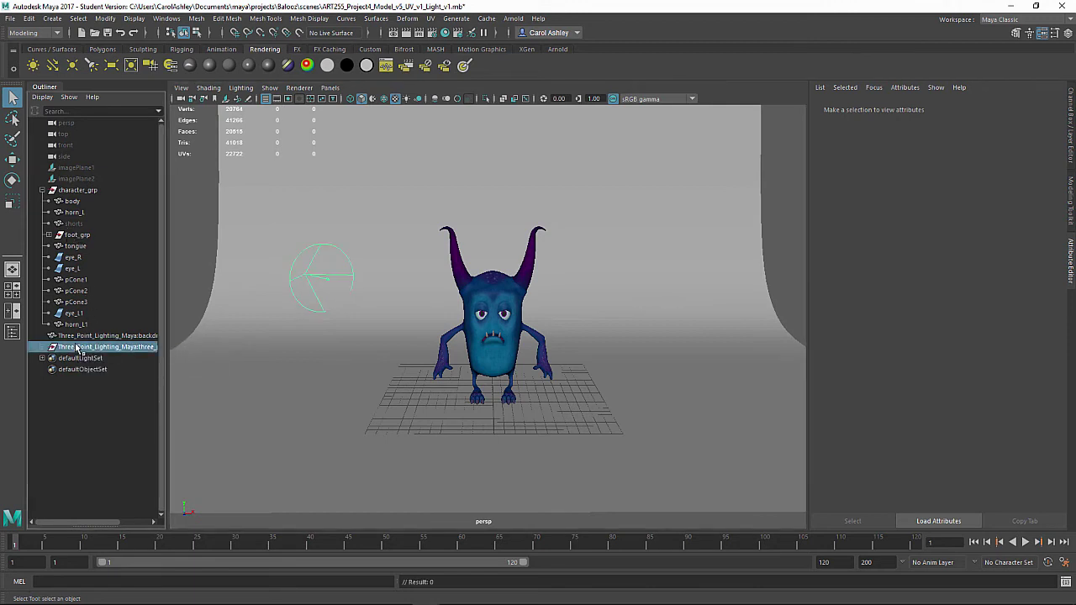
key("Delete")
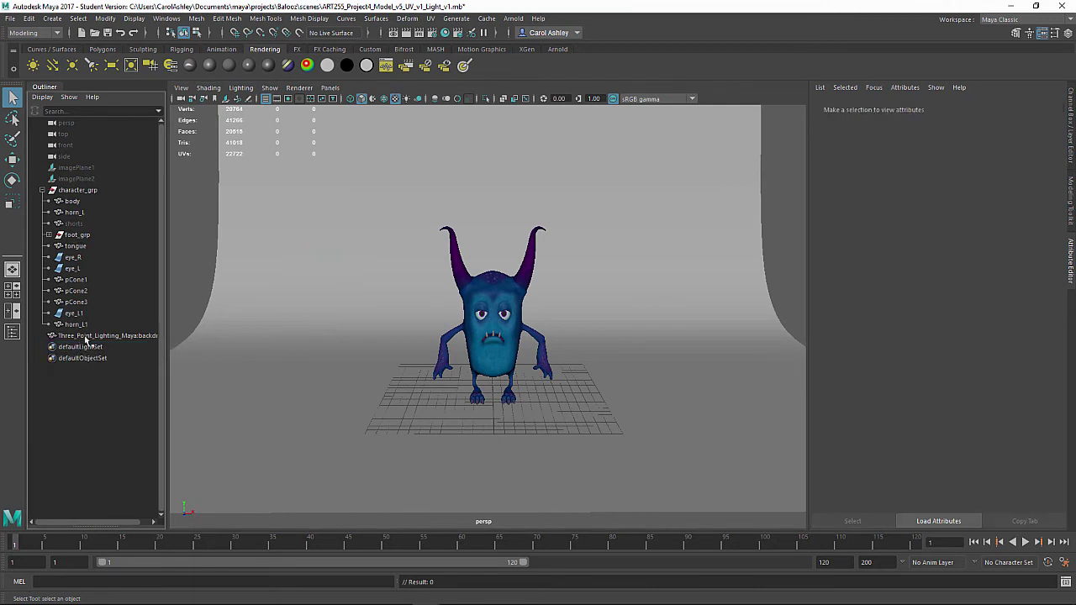
left_click(88, 337)
scroll(578, 412, "up", 5)
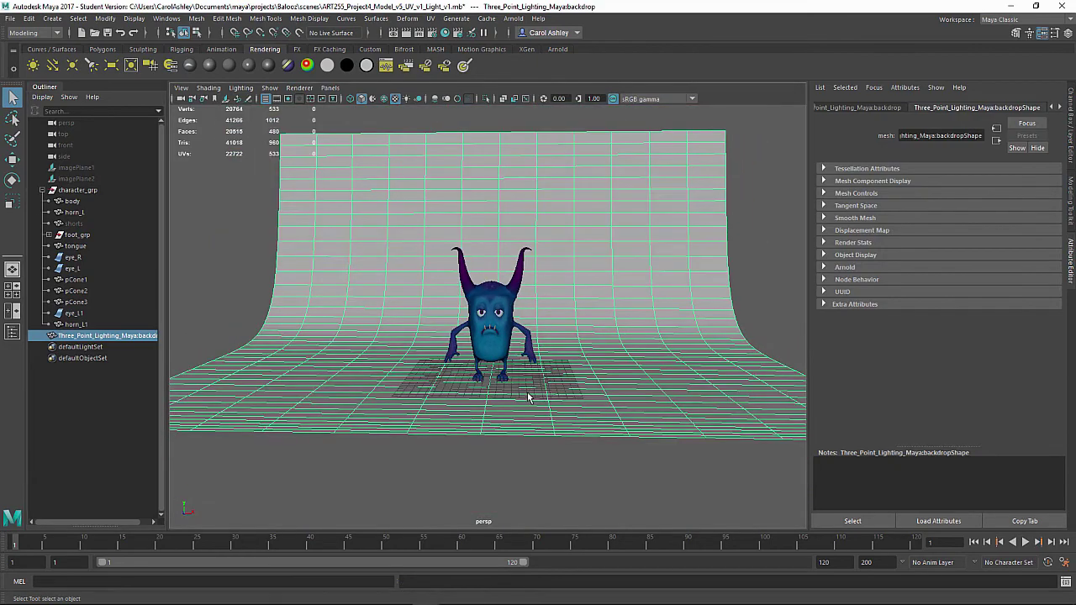
scroll(691, 411, "up", 3)
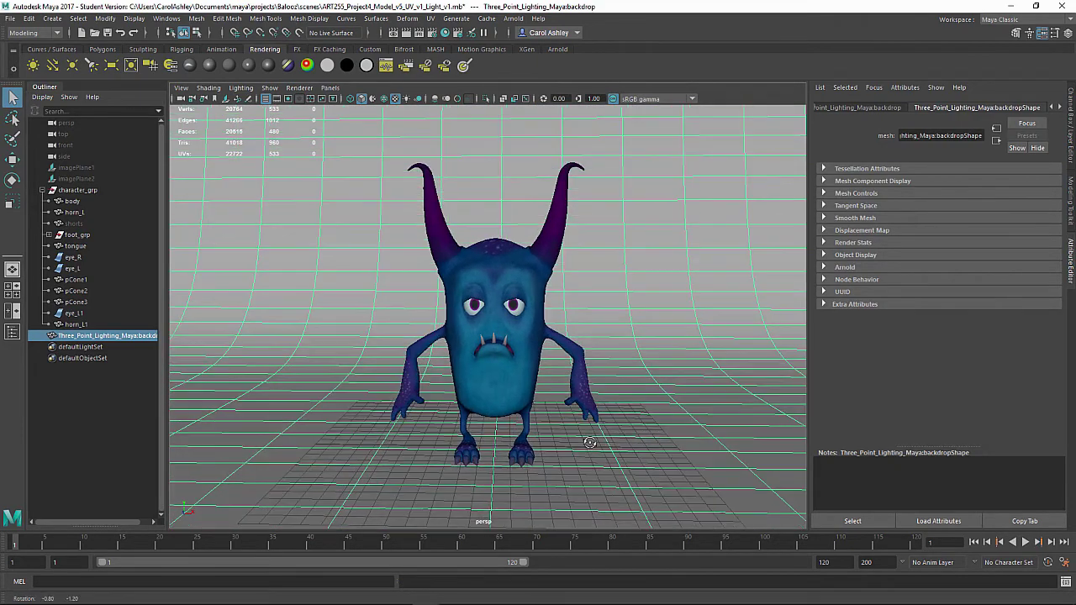
scroll(690, 459, "down", 1)
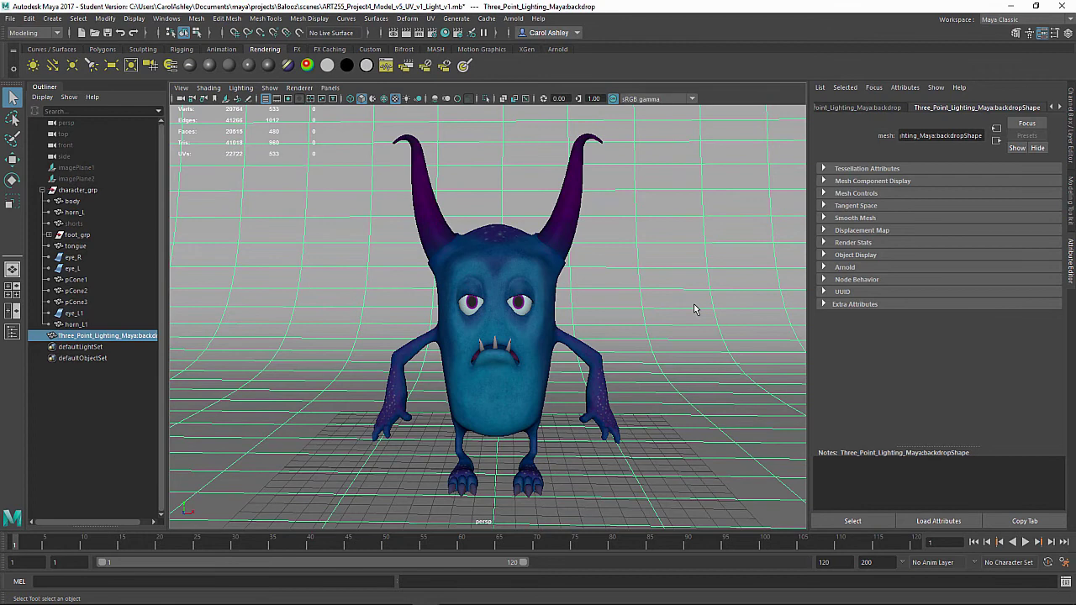
Replace the backdrop's blinn_backdrop with a new Arnold aiStandard material.
left_click(1061, 107)
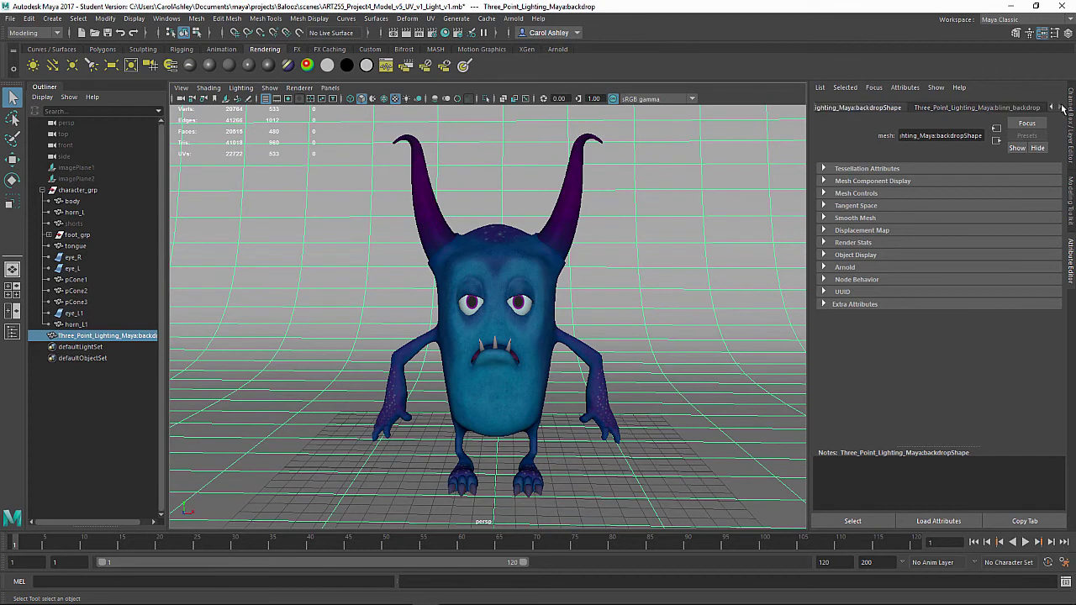
left_click(973, 108)
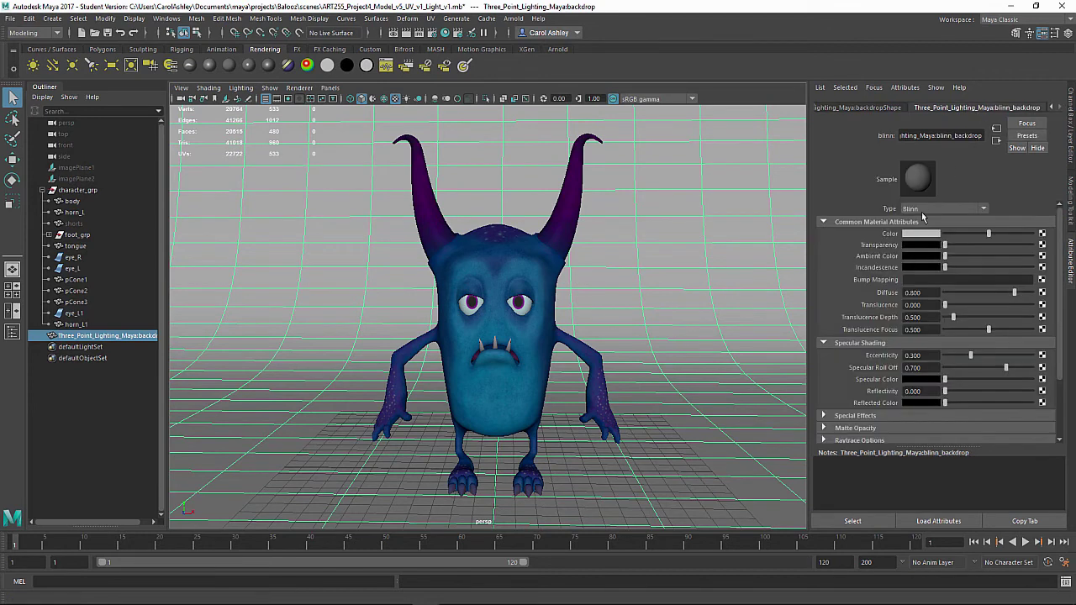
right_click_drag(647, 271, 628, 561)
left_click(389, 295)
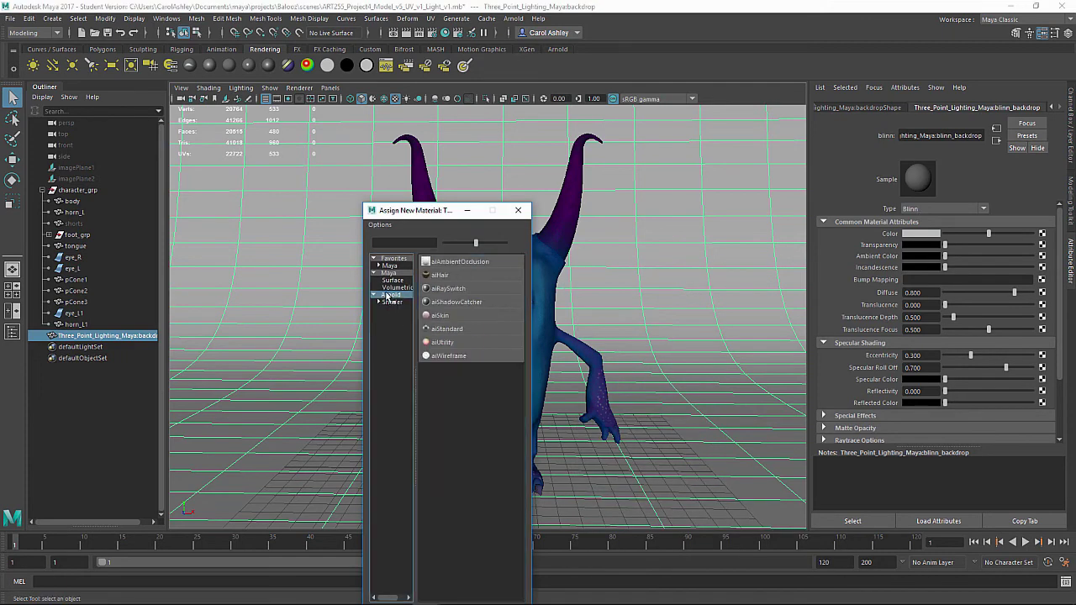
left_click(458, 330)
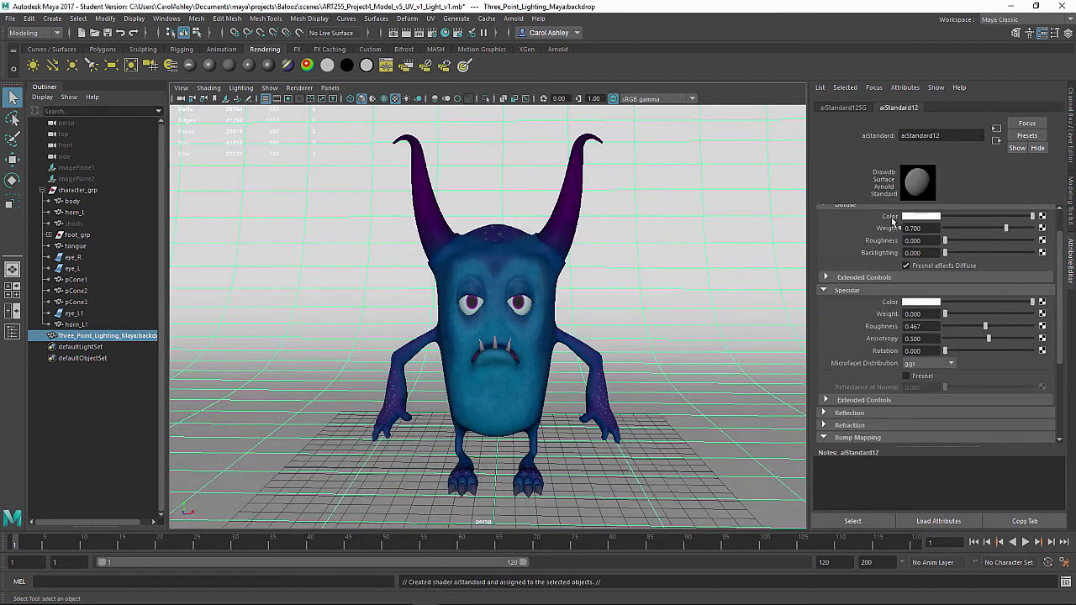
Set the new aiStandard12's Diffuse Color to grey.
scroll(1061, 259, "up", 1)
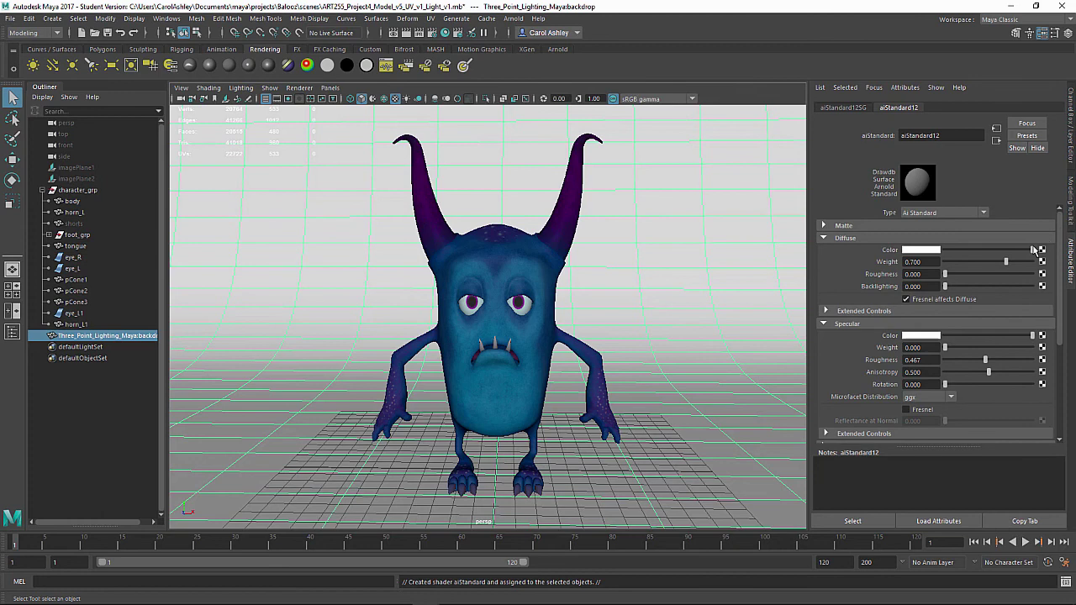
left_click_drag(1033, 249, 973, 250)
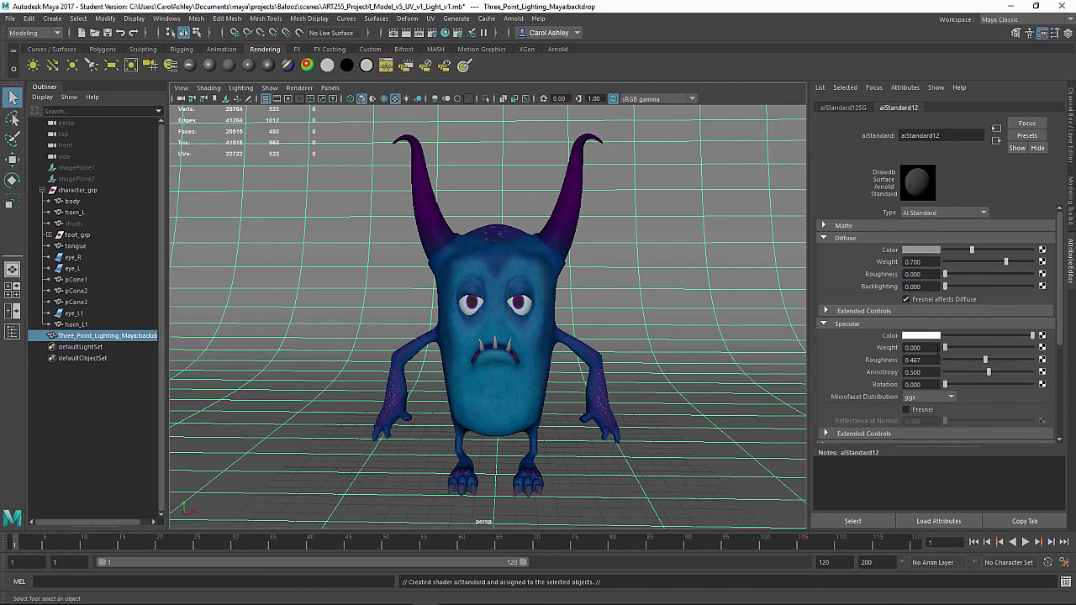
scroll(855, 360, "down", 3)
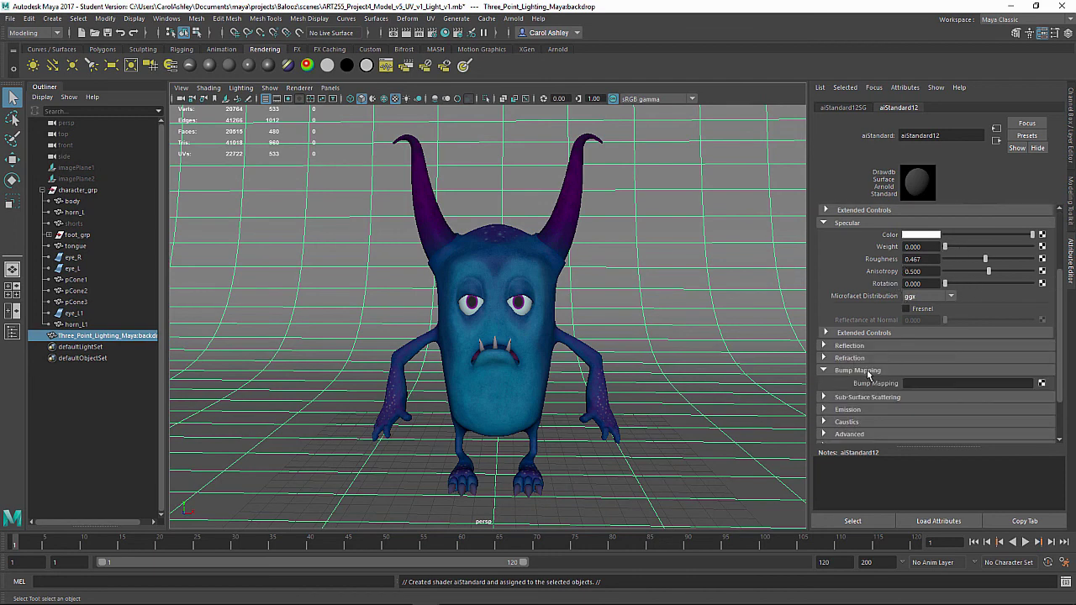
scroll(870, 375, "up", 3)
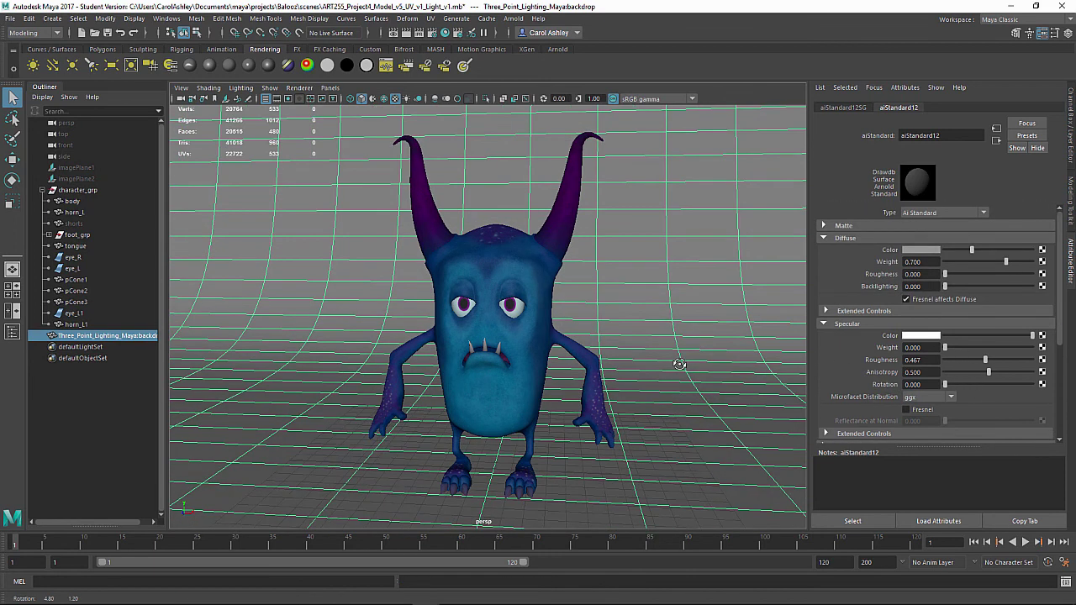